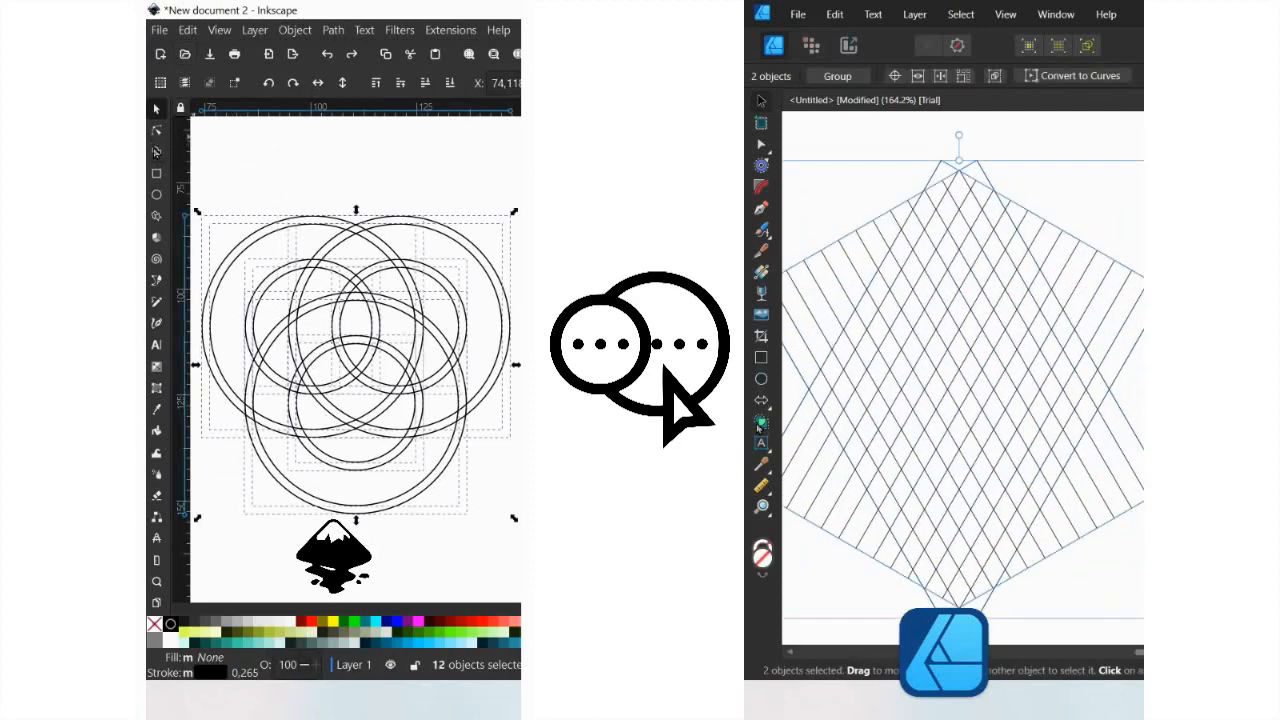
Use the Shape Builder to merge the overlapping rings into three interlaced knot bands and the line grid into the left M-shaped zigzag
left_click(762, 424)
left_click(156, 151)
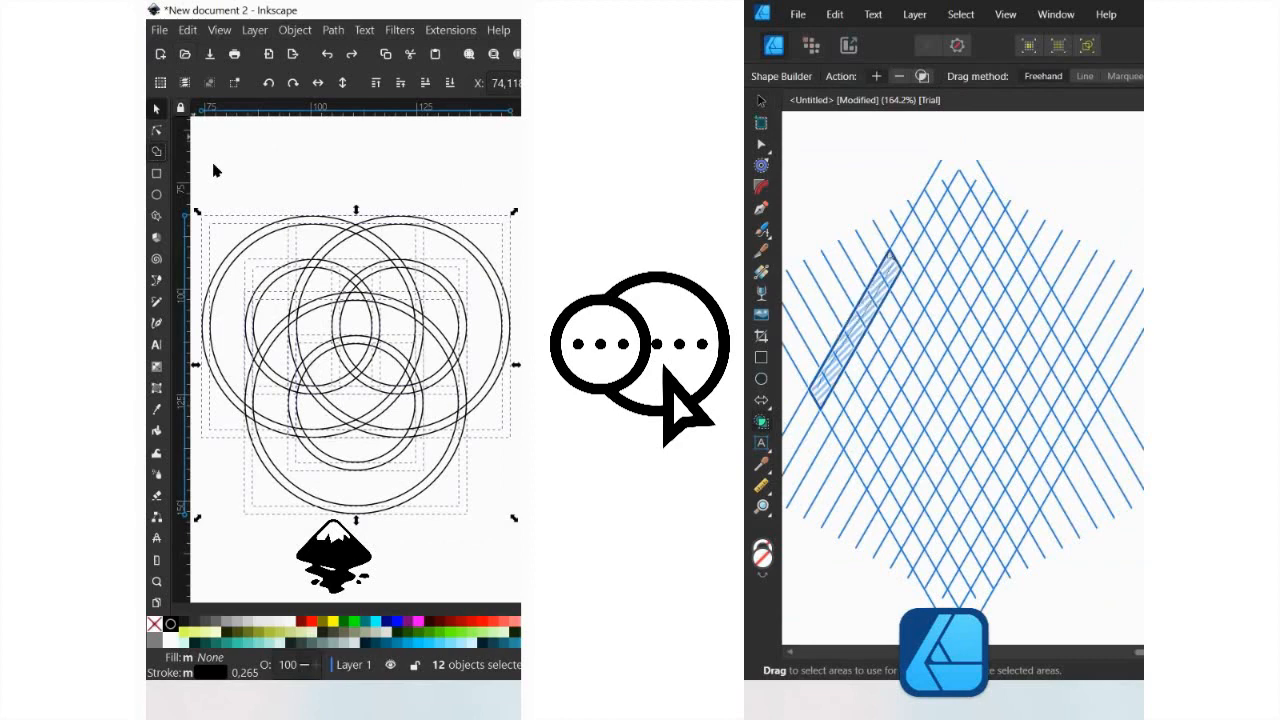
left_click_drag(899, 241, 935, 302)
mouse_move(332, 284)
left_mouse_down()
mouse_move(361, 258)
mouse_move(393, 318)
left_mouse_up()
left_click_drag(822, 390, 832, 414)
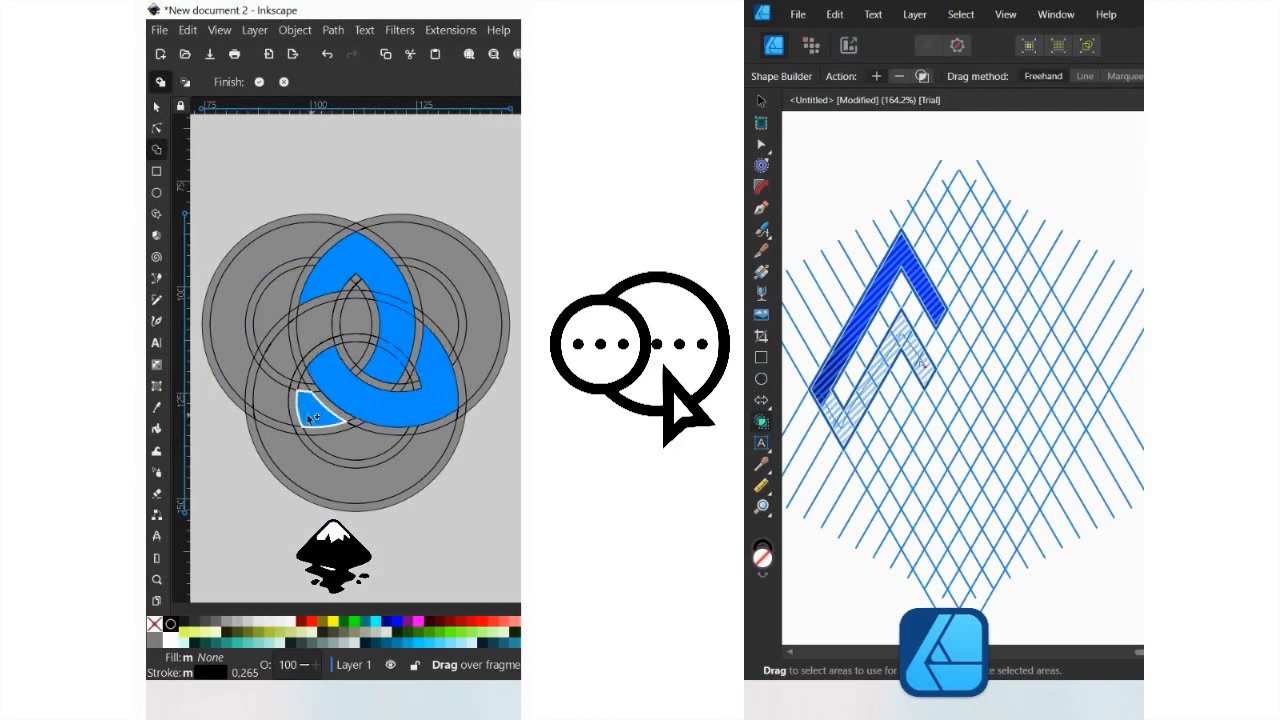
left_click_drag(930, 378, 934, 386)
mouse_move(273, 404)
left_mouse_down()
mouse_move(283, 357)
mouse_move(345, 328)
left_mouse_up()
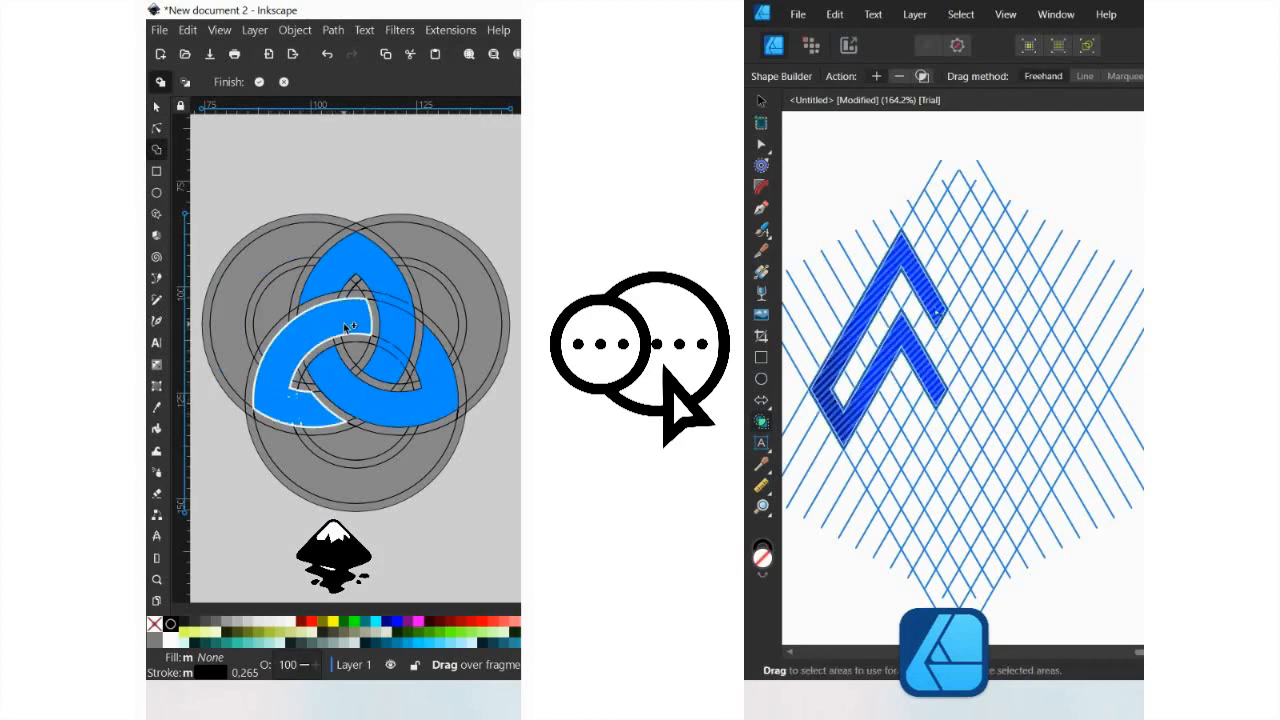
Finish the knot and fill its three bands red, aqua and green, and build the mirrored right zigzag on the line grid
left_click(260, 82)
mouse_move(940, 320)
left_mouse_down()
mouse_move(942, 352)
mouse_move(960, 350)
mouse_move(1010, 260)
mouse_move(1068, 335)
left_mouse_up()
left_click(312, 621)
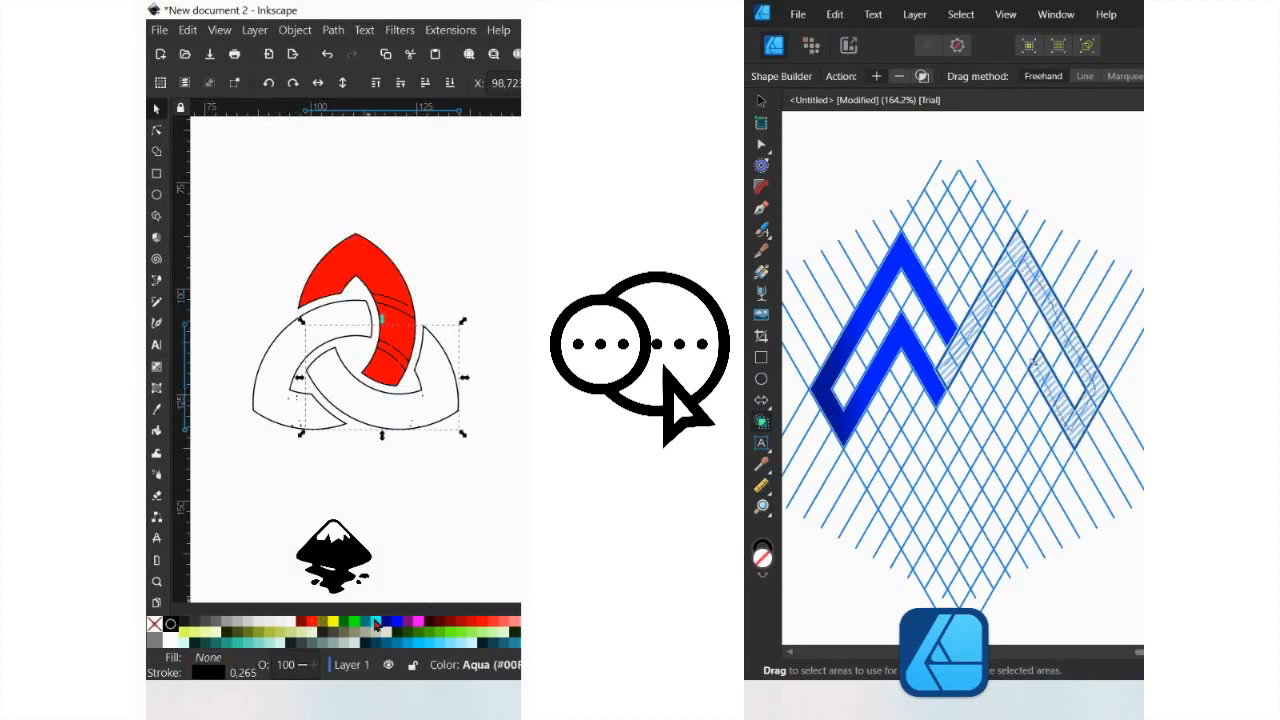
left_click(375, 624)
mouse_move(1016, 327)
left_mouse_down()
mouse_move(988, 382)
mouse_move(995, 412)
left_mouse_up()
left_click(353, 624)
key("Escape")
Apply a linear gradient from red to dark red down the knot's top band, and build the lower-right diamond band on the line grid
left_click(374, 271)
key("g")
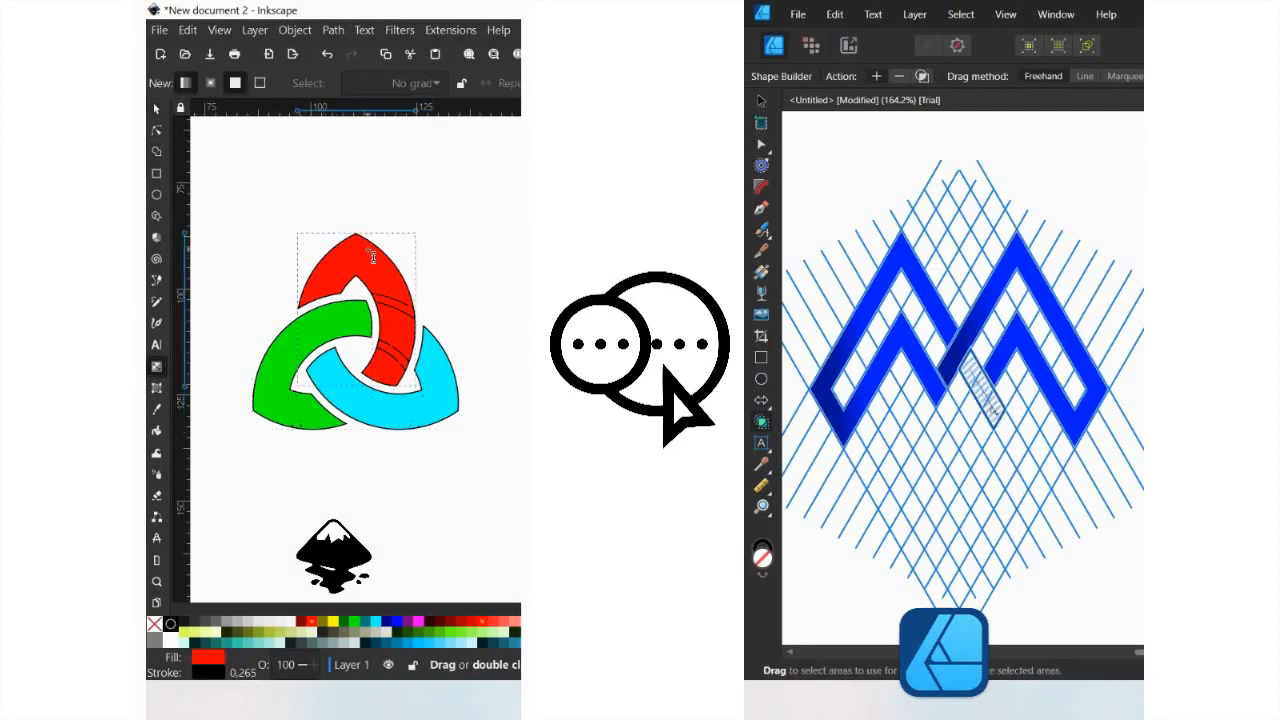
left_click_drag(369, 250, 379, 386)
mouse_move(995, 412)
left_mouse_down()
mouse_move(1012, 440)
mouse_move(975, 462)
mouse_move(968, 398)
left_mouse_up()
left_click(375, 384)
left_click(305, 623)
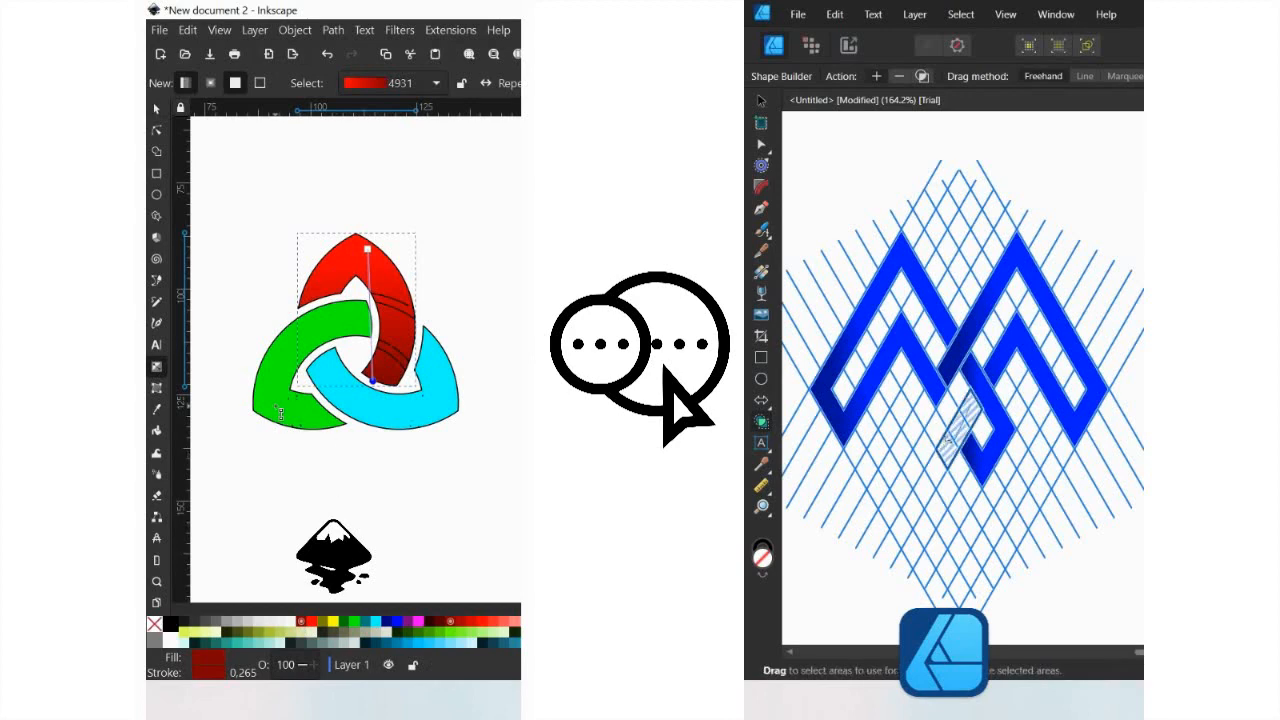
Apply a green to dark green #002B00 gradient to the knot's left band, and build the lower-left diamond band on the line grid
left_click_drag(259, 408, 351, 319)
left_click_drag(940, 452, 930, 466)
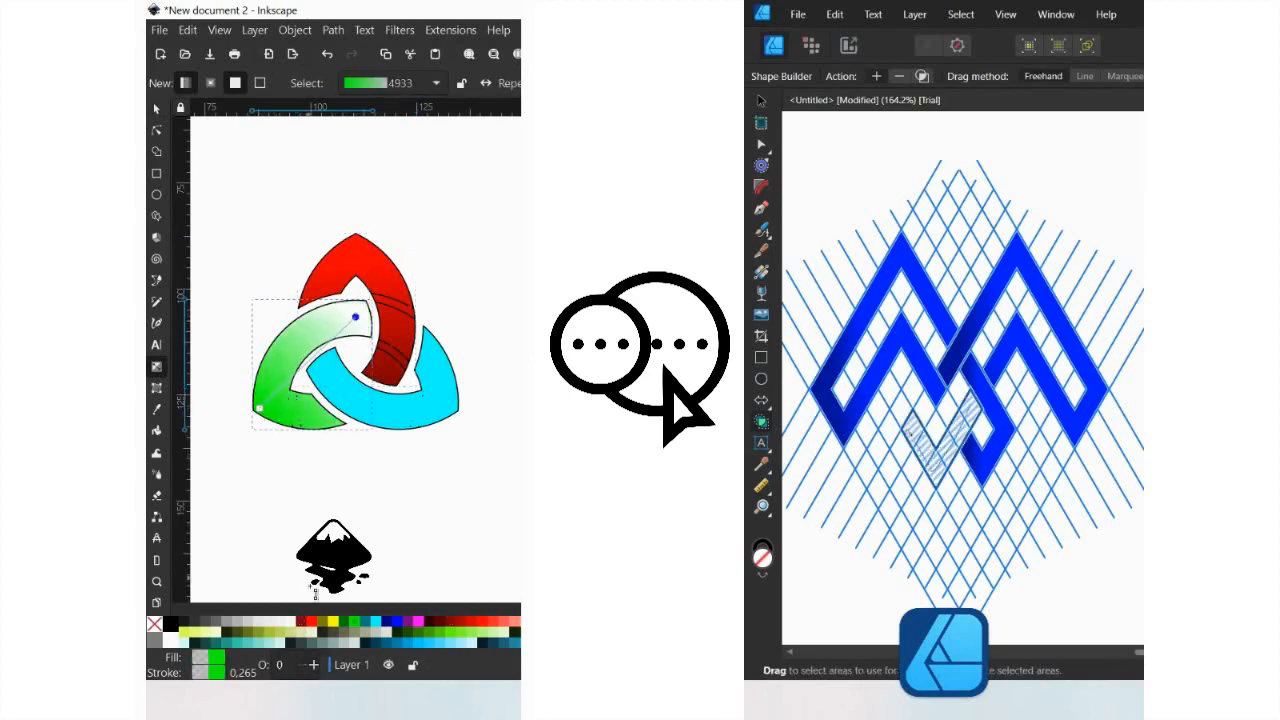
left_click_drag(922, 413, 926, 378)
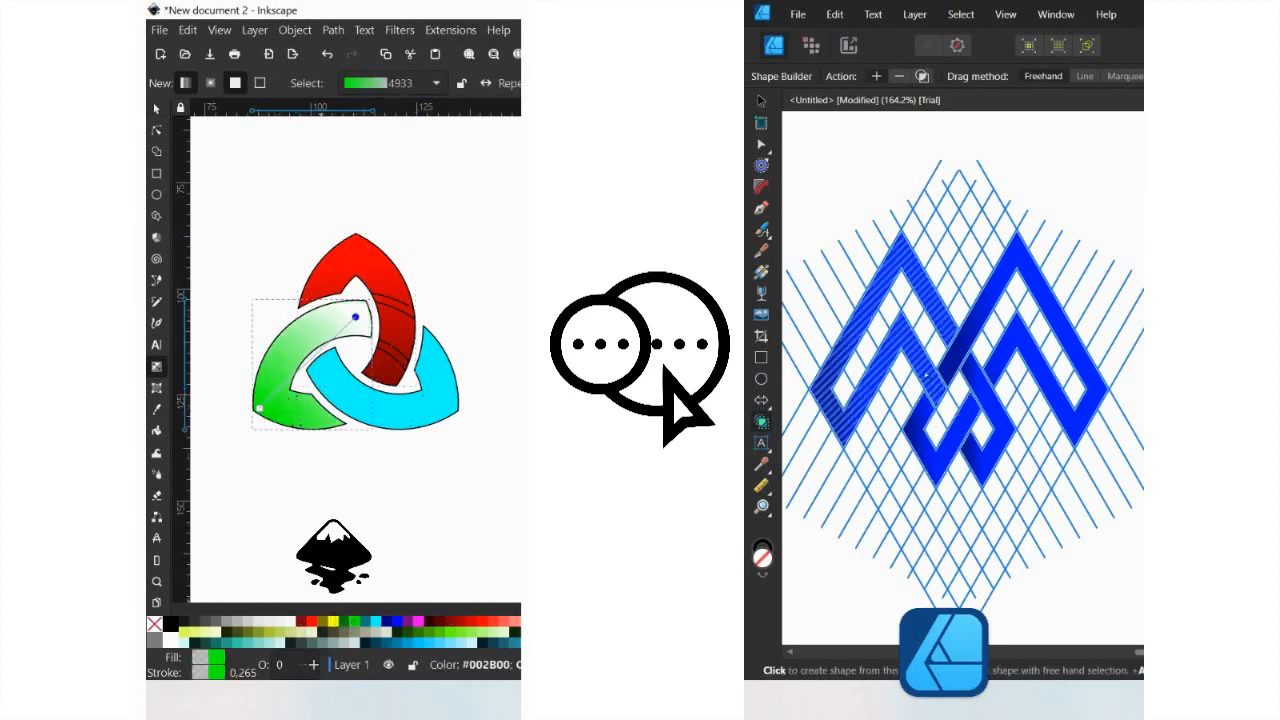
left_click(516, 632)
Apply an aqua-to-navy gradient to the knot's right band, and delete the construction line groups around the monogram
left_click(443, 406)
left_click_drag(443, 409, 328, 357)
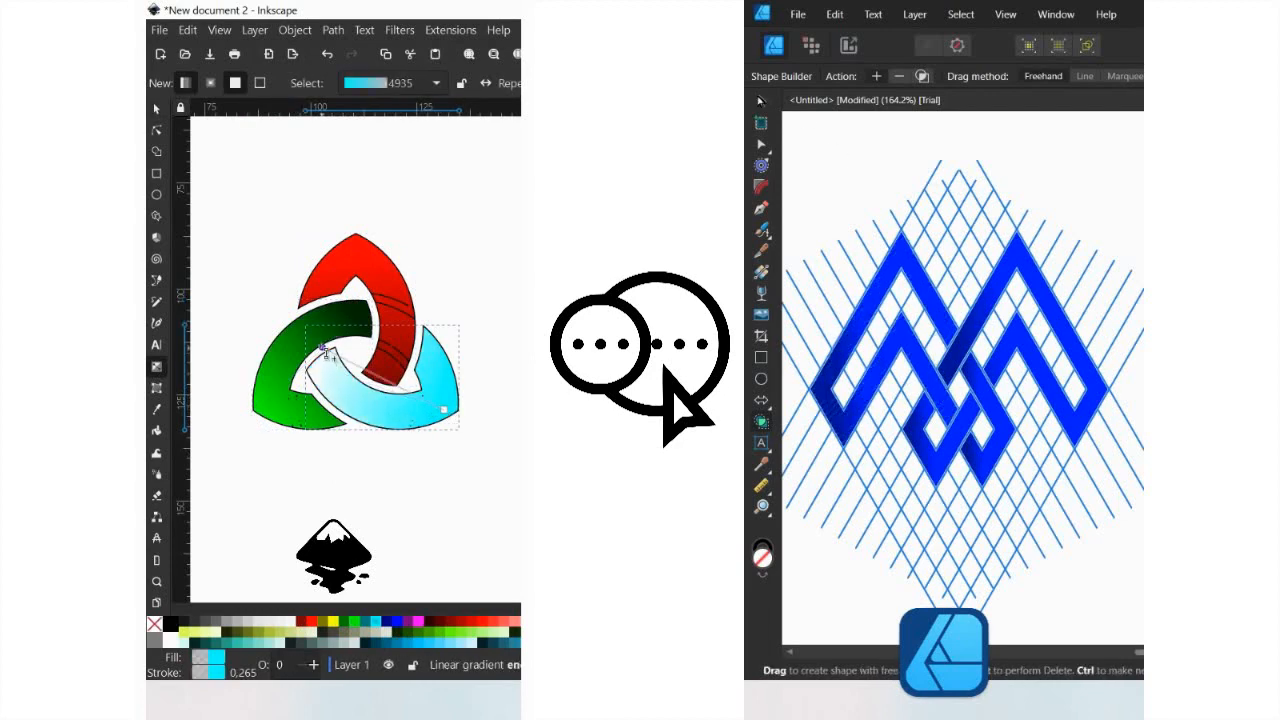
key("v")
left_click(821, 147)
left_click(858, 241)
left_click(387, 621)
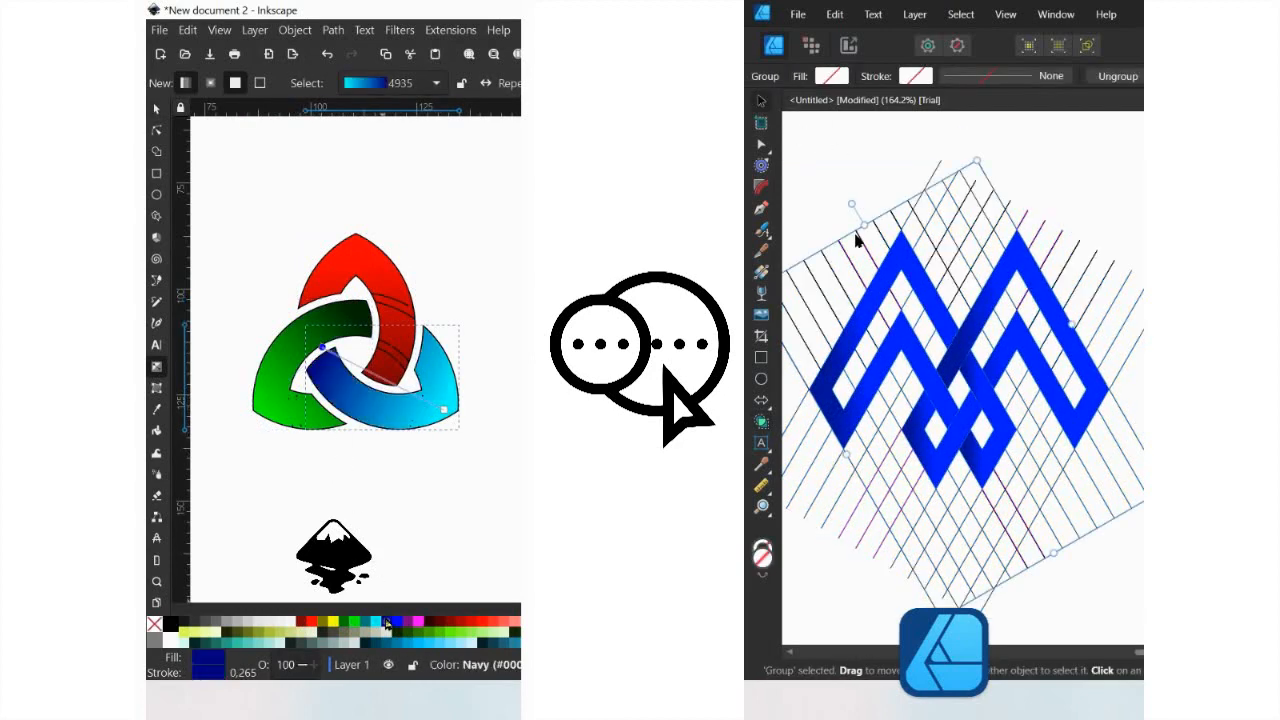
key("Delete")
key("Delete")
Recolour the monogram's right zigzag and lower-left diamond band orange-red, and remove the outline from all three knot bands
left_click(921, 262)
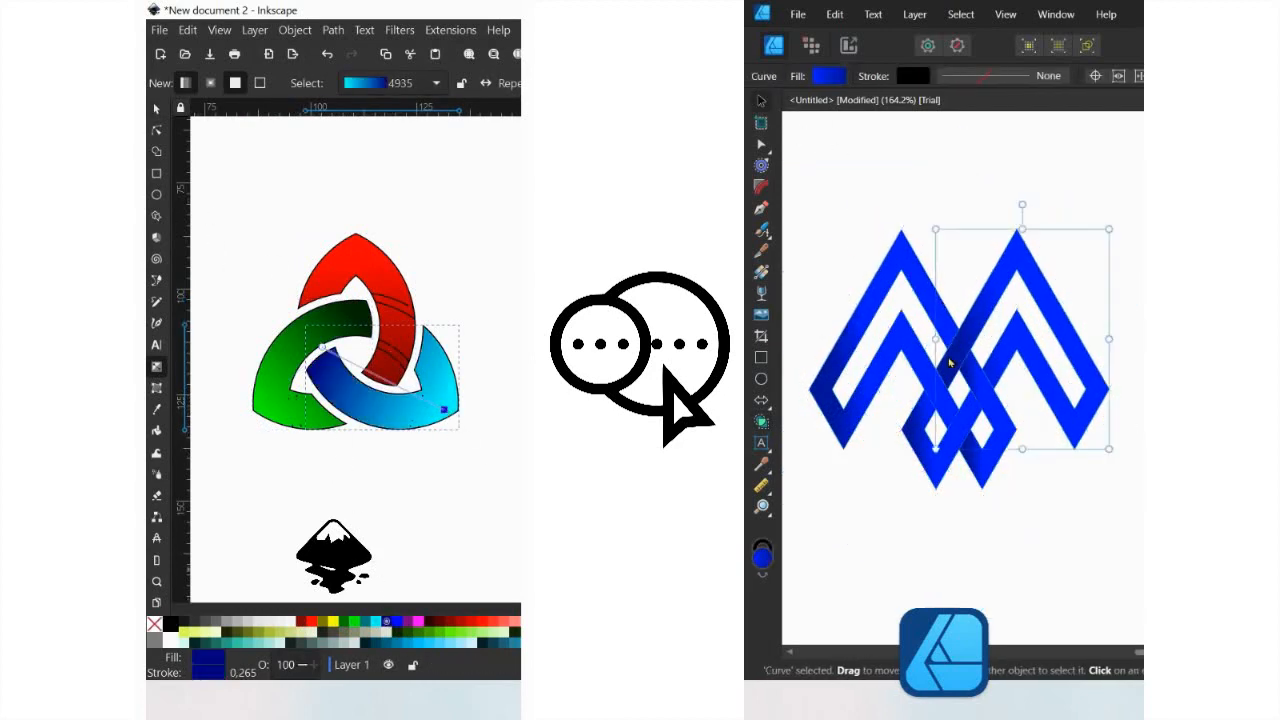
left_click(936, 478, "shift")
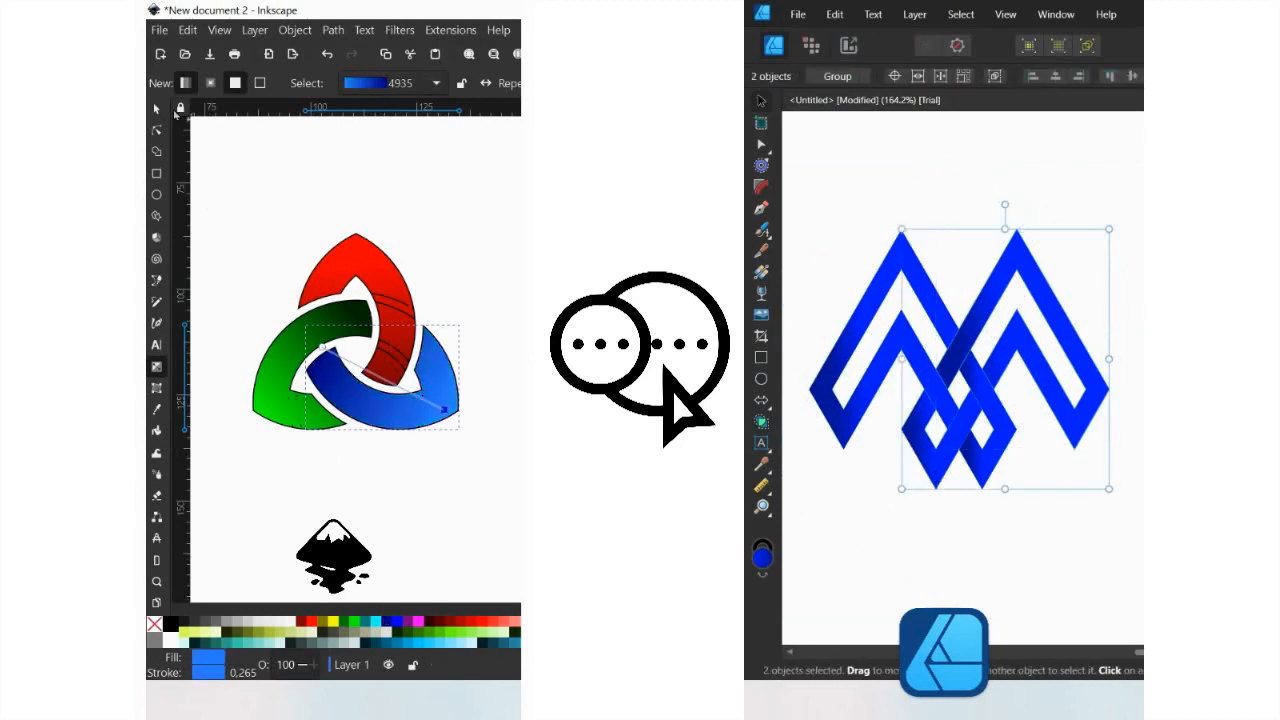
left_click(157, 109)
left_click(219, 188)
left_click_drag(212, 186, 494, 472)
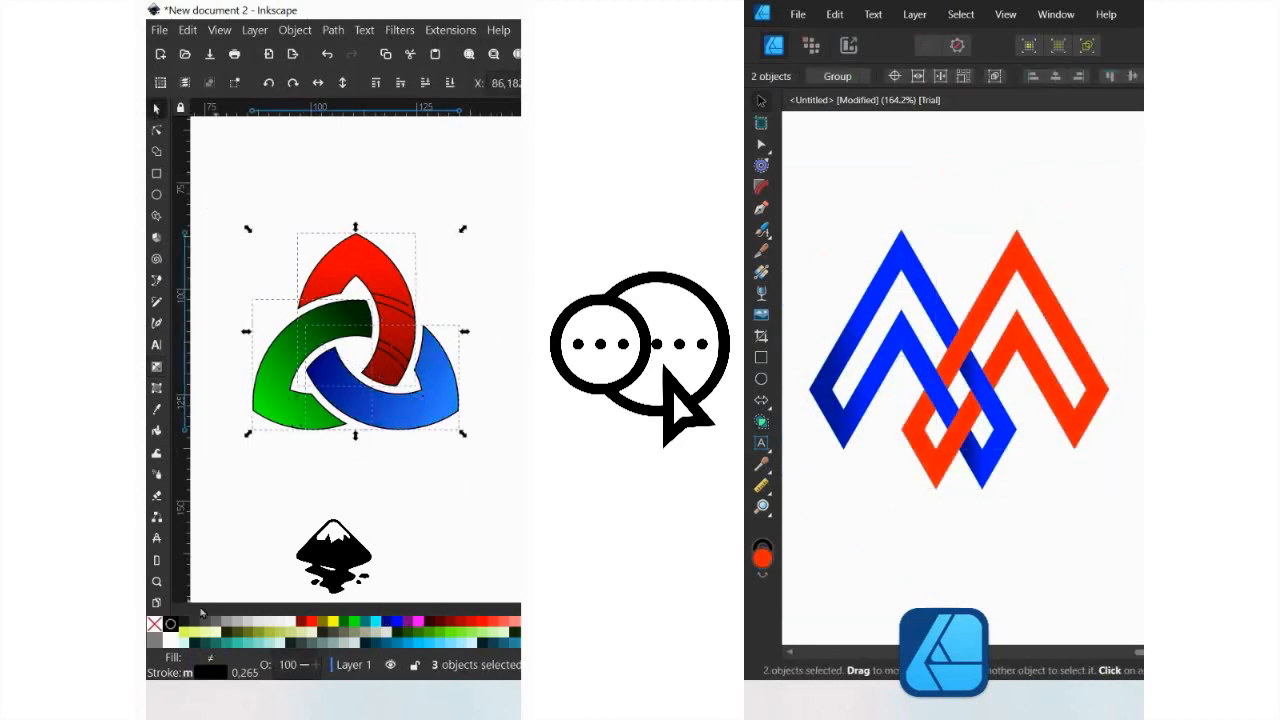
left_click(158, 625, "shift")
Select the monogram's two blue pieces together and clear the selections in both drawings
left_click(880, 348)
scroll(392, 402, "up", 1)
left_click(1009, 430, "shift")
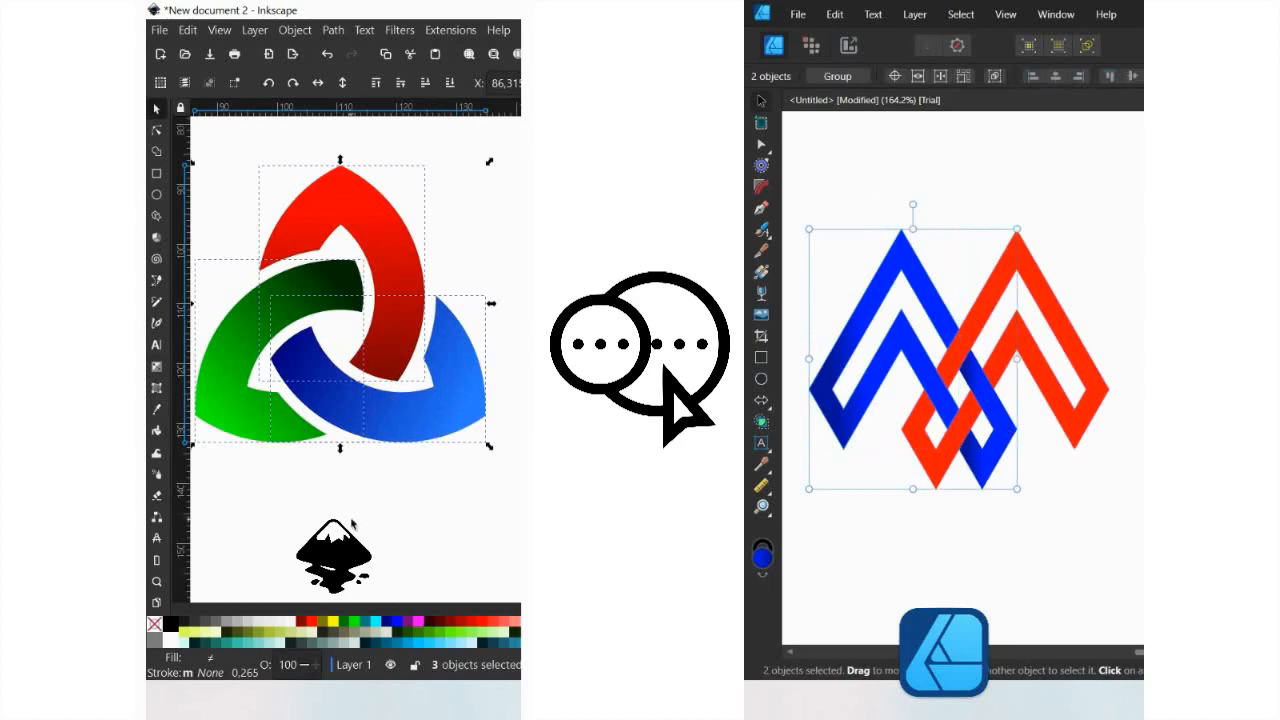
left_click(353, 522)
left_click(1076, 539)
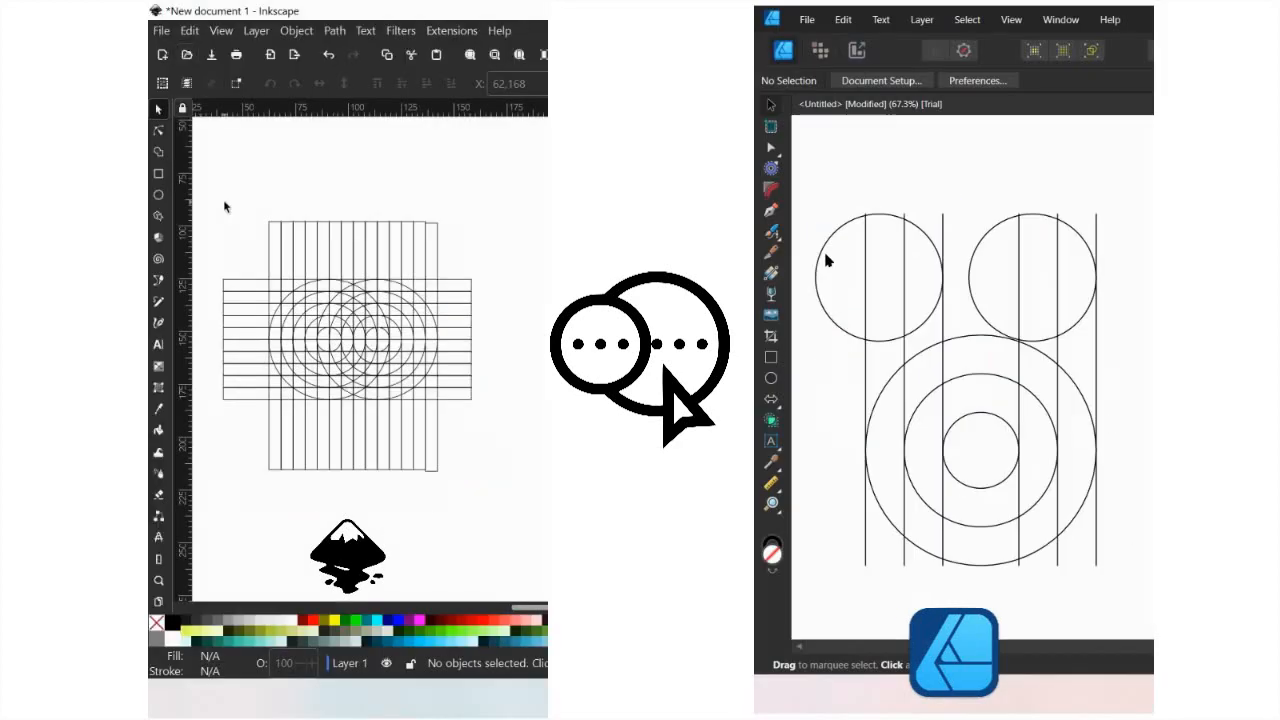
Select all construction shapes in both drawings for the Shape Builder, and merge the areas of the outer U-shaped band
left_click_drag(205, 185, 491, 479)
left_click_drag(800, 180, 1144, 594)
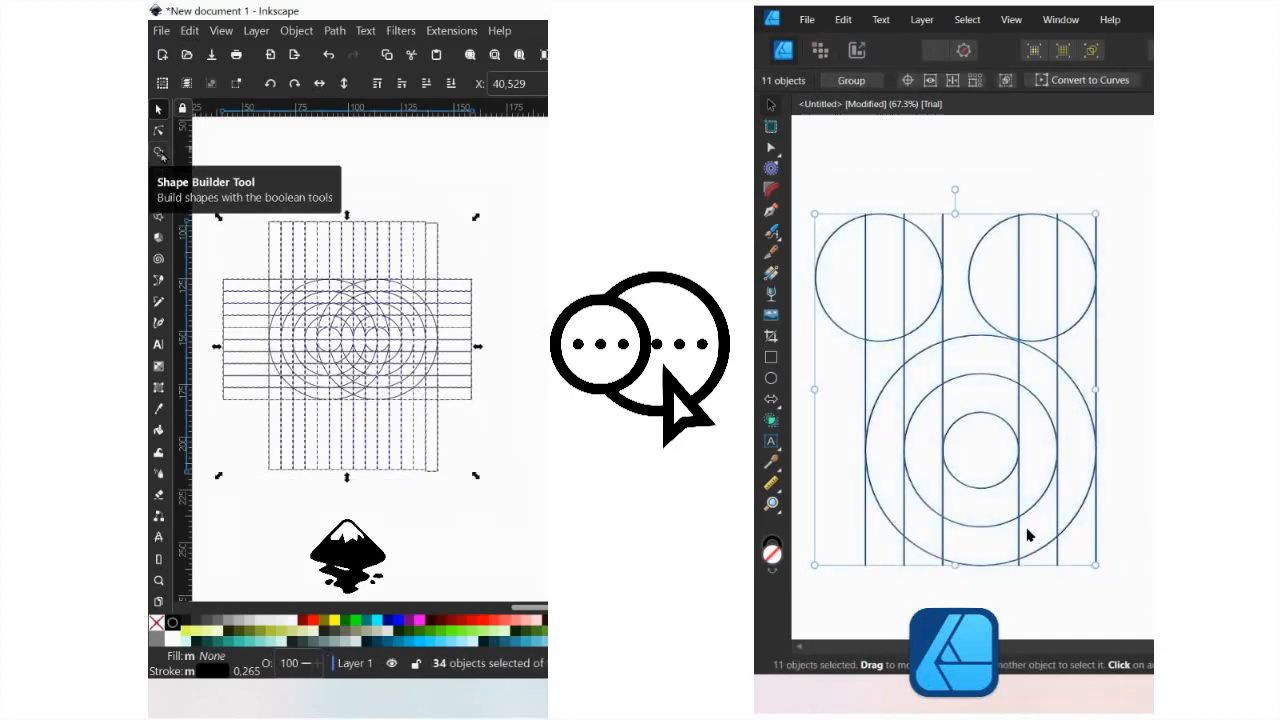
left_click(159, 153)
left_click(771, 420)
mouse_move(884, 228)
left_mouse_down()
mouse_move(884, 440)
mouse_move(958, 537)
mouse_move(1064, 490)
mouse_move(1078, 242)
left_mouse_up()
Merge the inner U-shaped band, and merge the upper-left fragments of the outer ring band in the circle grid
scroll(294, 337, "up", 3)
left_click(243, 195)
mouse_move(921, 284)
left_mouse_down()
mouse_move(919, 424)
mouse_move(950, 489)
mouse_move(1037, 432)
left_mouse_up()
left_click_drag(285, 200, 272, 226)
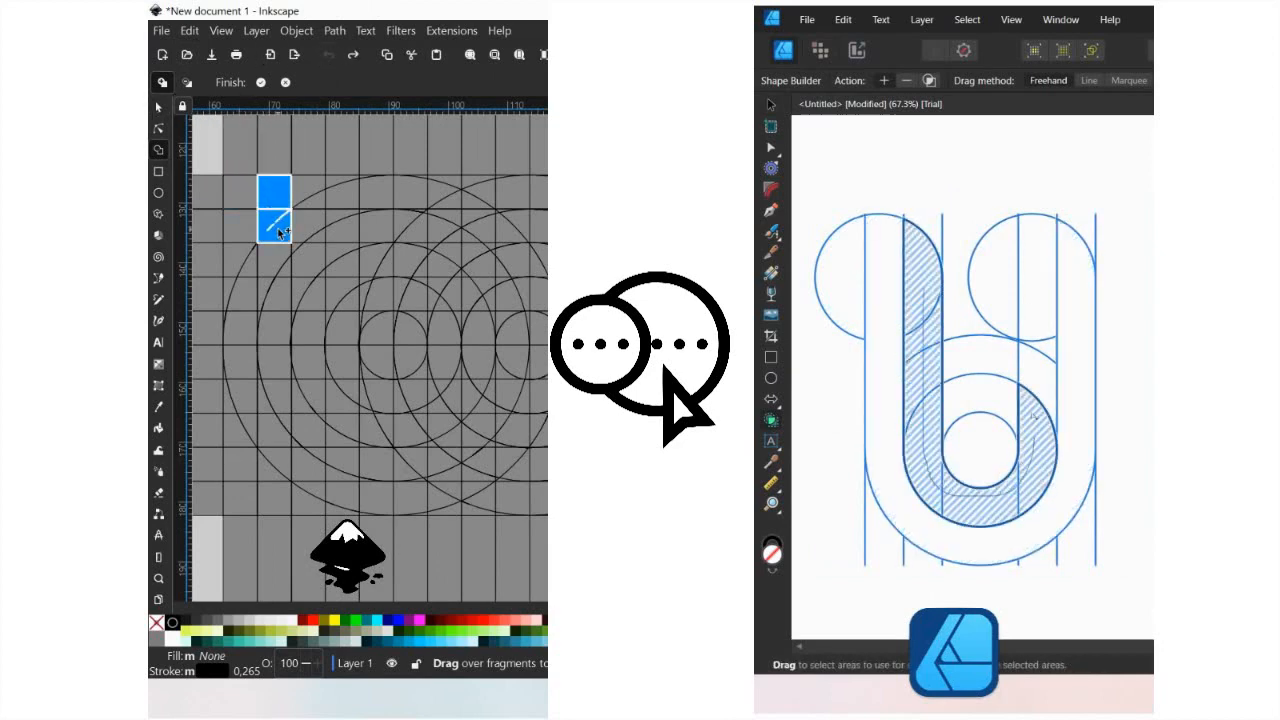
left_click_drag(1037, 432, 1035, 322)
left_click_drag(272, 226, 258, 262)
left_click_drag(1035, 322, 1040, 240)
mouse_move(258, 262)
left_mouse_down()
mouse_move(236, 354)
mouse_move(262, 411)
left_mouse_up()
Merge the left and lower arc of the outer ring band, and delete the excess circle and line pieces at the U's upper left
scroll(256, 392, "up", 2)
left_click(907, 81)
mouse_move(251, 320)
left_mouse_down()
mouse_move(266, 446)
mouse_move(350, 545)
left_mouse_up()
left_click(844, 223)
mouse_move(365, 557)
left_mouse_down()
mouse_move(291, 417)
mouse_move(500, 456)
left_mouse_up()
left_click(899, 210)
Merge the ring band along the top of the left circle, and delete the leftover areas between the U's arms and at its lower left
scroll(500, 456, "down", 2)
left_click_drag(264, 262, 318, 266)
left_click_drag(975, 235, 980, 360)
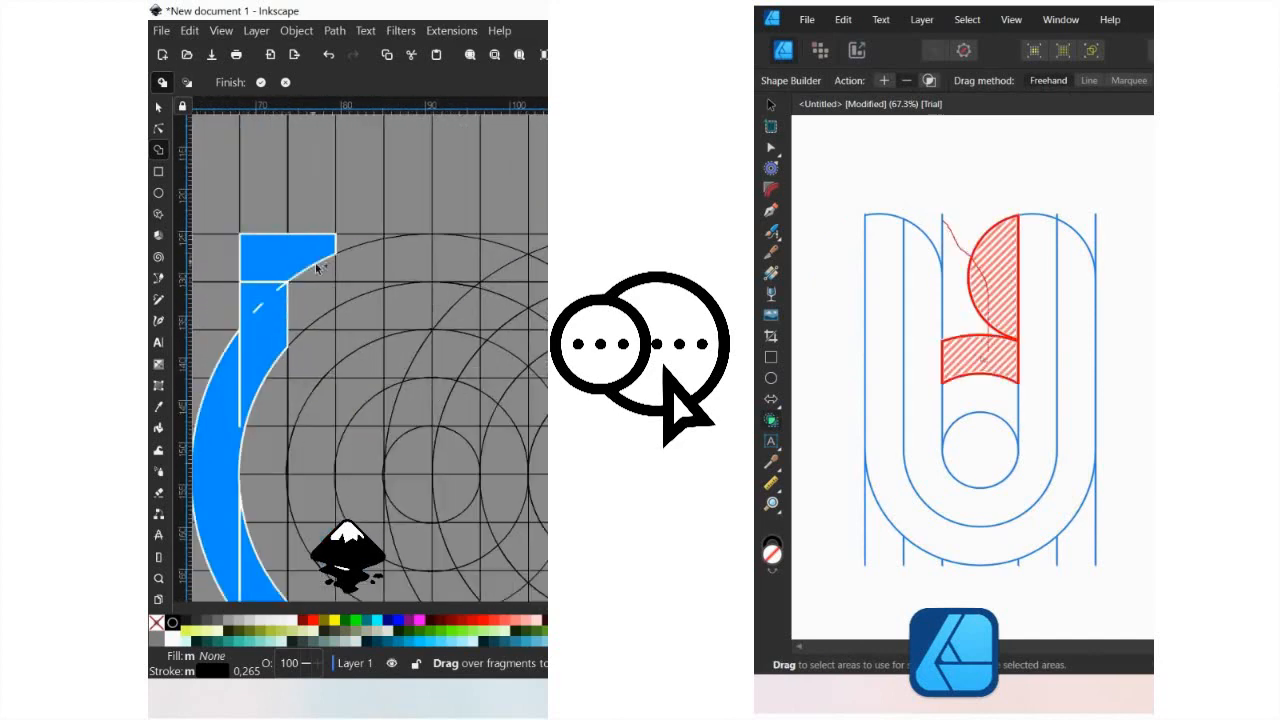
mouse_move(318, 266)
left_mouse_down()
mouse_move(388, 238)
mouse_move(450, 252)
mouse_move(486, 289)
left_mouse_up()
mouse_move(858, 480)
left_mouse_down()
mouse_move(868, 517)
mouse_move(944, 562)
left_mouse_up()
Redo the band merge across the top of the right circle, and delete the stray line ends at the U's lower right and upper tips
left_click_drag(288, 262, 326, 263)
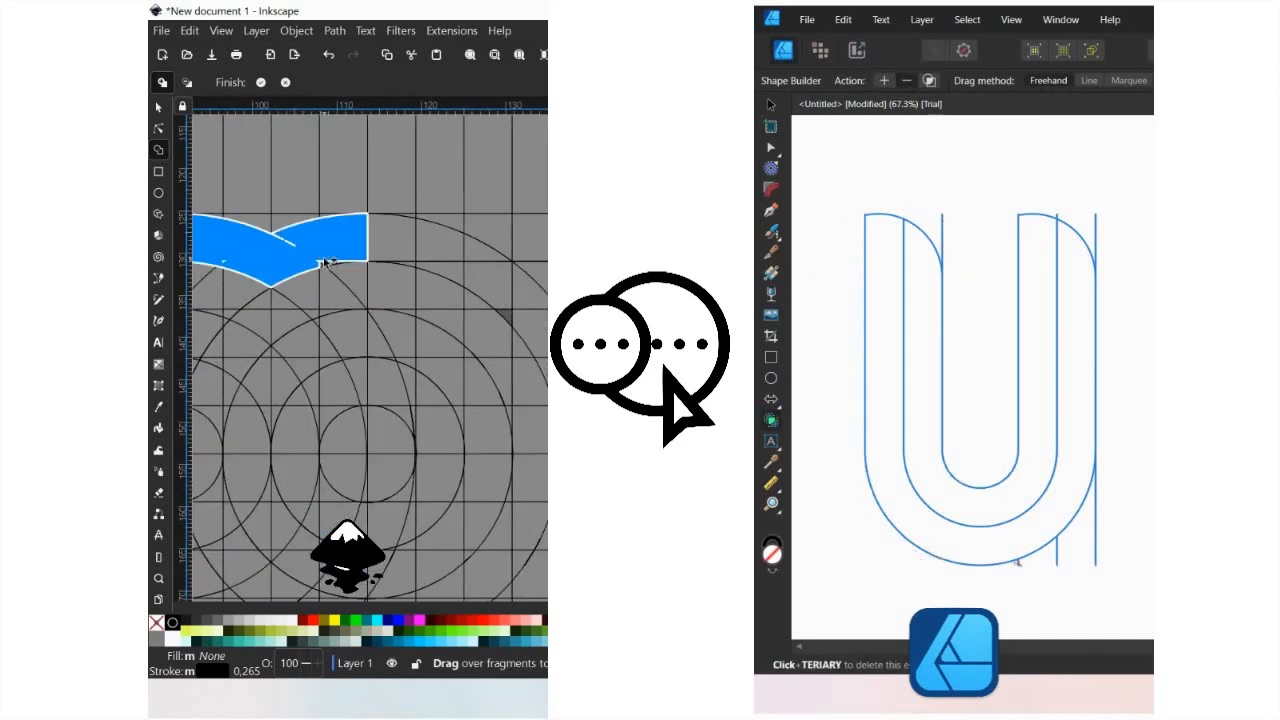
left_click_drag(1012, 566, 1103, 514)
key("ctrl+z")
scroll(322, 260, "up", 2)
mouse_move(240, 243)
left_mouse_down()
mouse_move(493, 173)
mouse_move(546, 238)
left_mouse_up()
left_click(1057, 214)
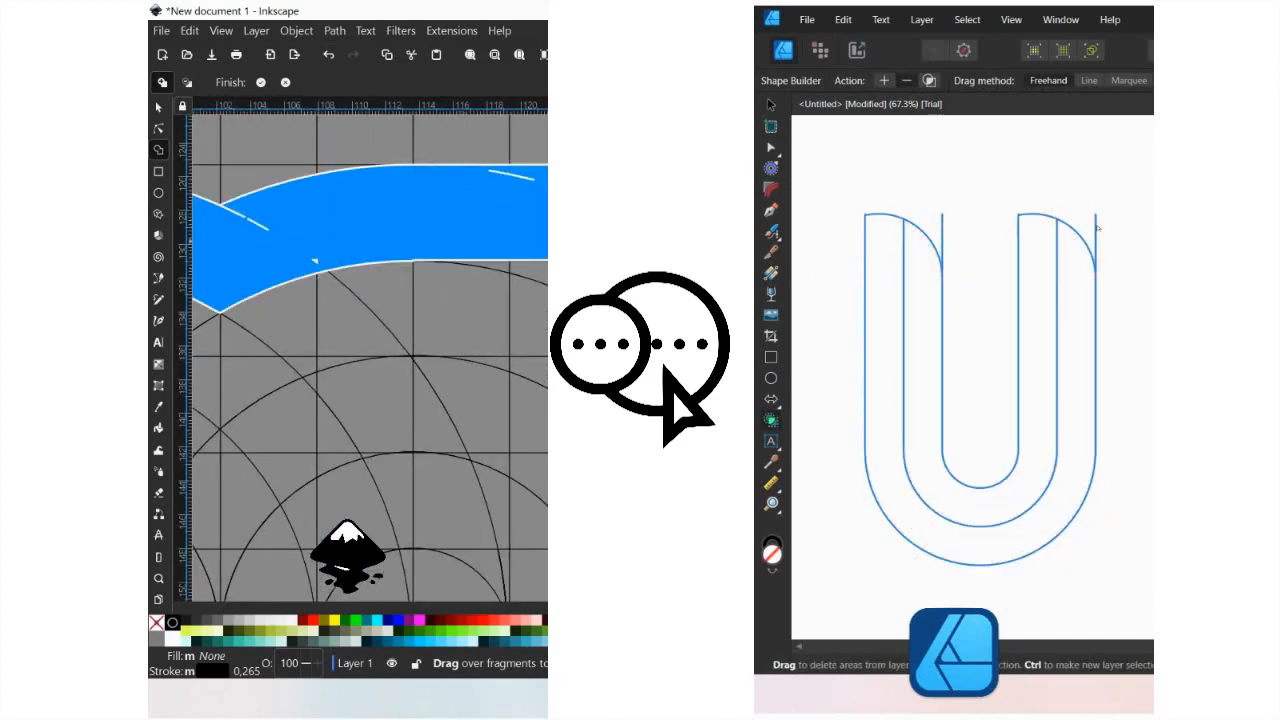
left_click(1097, 241)
scroll(370, 358, "down", 2)
left_click(943, 225)
Merge the right and lower parts of the outer ring band in the circle grid, and fill the outer U band light blue
left_click_drag(362, 200, 389, 326)
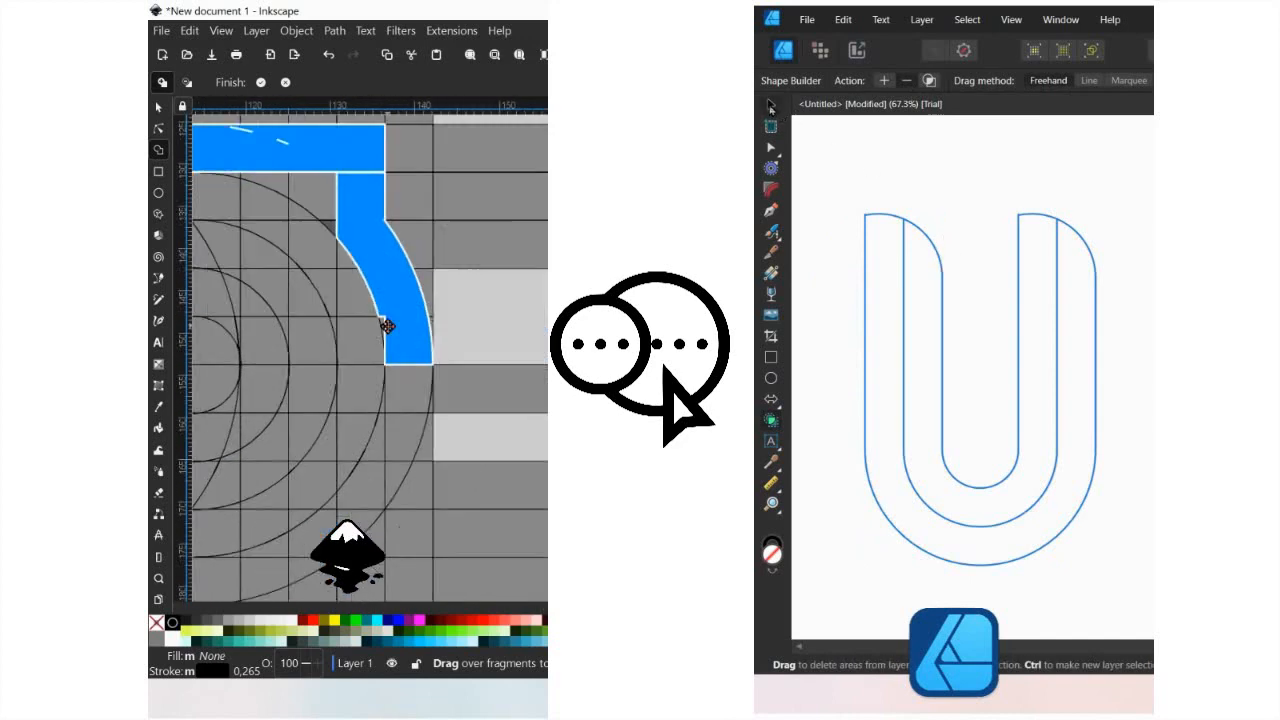
left_click(770, 105)
left_click(889, 333)
left_click(865, 314)
mouse_move(389, 418)
left_mouse_down()
mouse_move(474, 324)
mouse_move(372, 429)
mouse_move(236, 440)
left_mouse_up()
double_click(772, 553)
scroll(313, 378, "down", 4)
scroll(240, 330, "up", 4)
left_click(988, 182)
mouse_move(247, 298)
left_mouse_down()
mouse_move(271, 235)
mouse_move(366, 206)
mouse_move(537, 263)
left_mouse_up()
scroll(360, 212, "up", 2)
key("Return")
Fill the inner U band pink, and merge the fragments around the right side of the left inner ring
left_click(1014, 469)
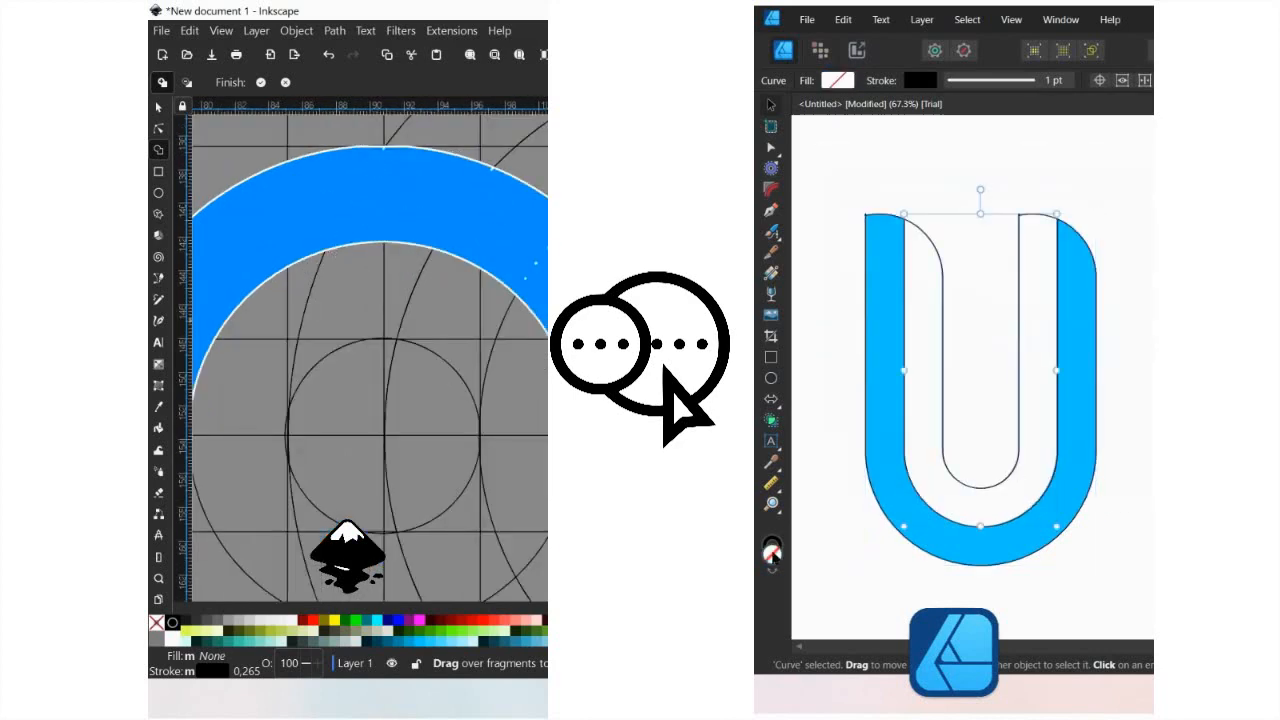
double_click(772, 553)
scroll(380, 148, "up", 4)
left_click(1018, 183)
scroll(411, 280, "down", 5)
mouse_move(300, 180)
left_mouse_down()
mouse_move(260, 351)
mouse_move(337, 471)
mouse_move(371, 449)
mouse_move(471, 451)
left_mouse_up()
left_click(1087, 183)
key("Return")
Undo the last fragment merge and repeat it along the left inner ring's lower edge, and remove the inner U band's outline
scroll(400, 400, "down", 2)
left_click_drag(250, 450, 300, 420)
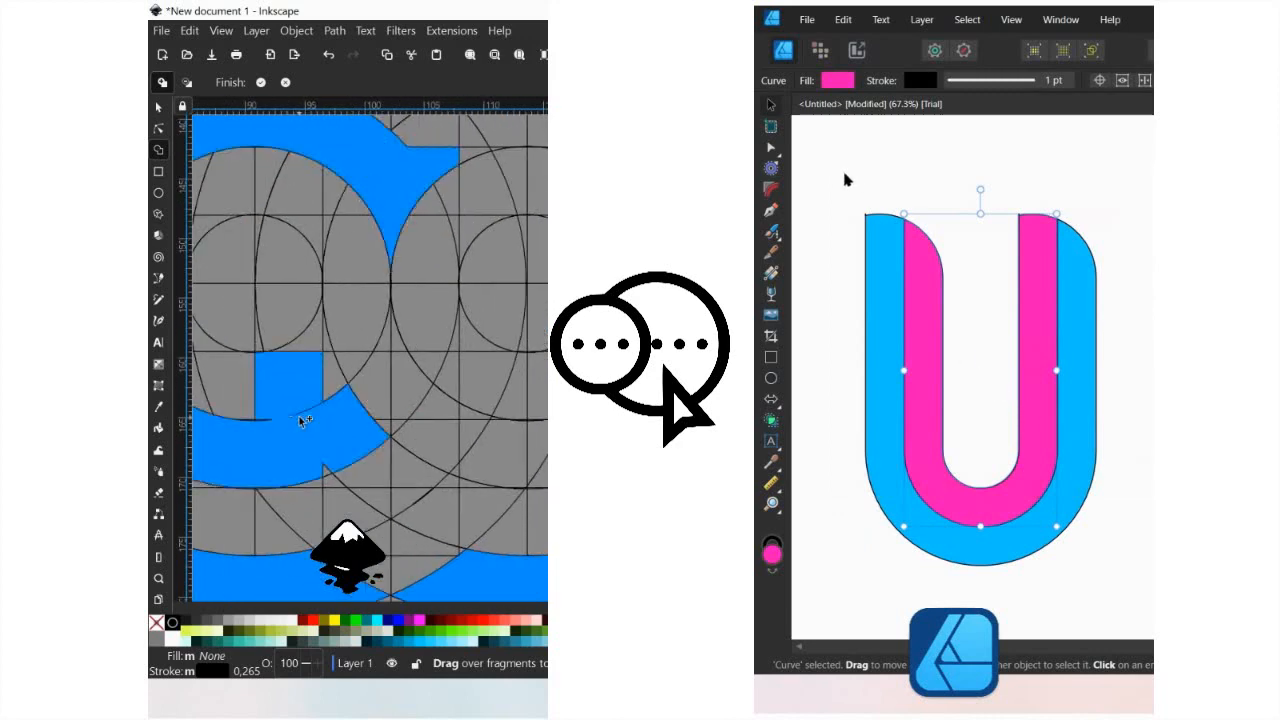
key("ctrl+z")
scroll(262, 440, "up", 4)
key("ctrl+a")
left_click_drag(317, 355, 400, 348)
scroll(311, 352, "up", 2)
key("x")
scroll(400, 390, "down", 4)
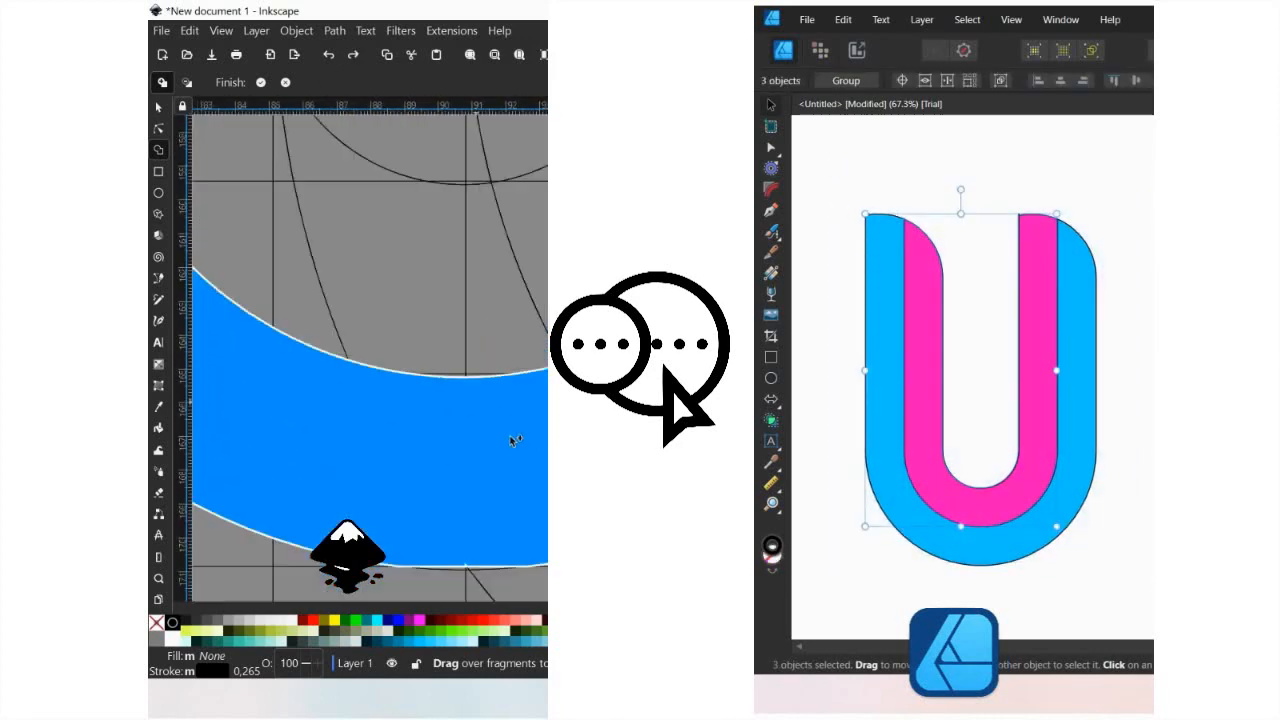
key("slash")
Remove the outer U band's outline, and extend the merge from the left inner ring into the right ring's lower arc
scroll(500, 440, "up", 2)
left_click_drag(345, 436, 400, 446)
scroll(352, 378, "down", 2)
scroll(352, 378, "down", 3)
left_click(1090, 272)
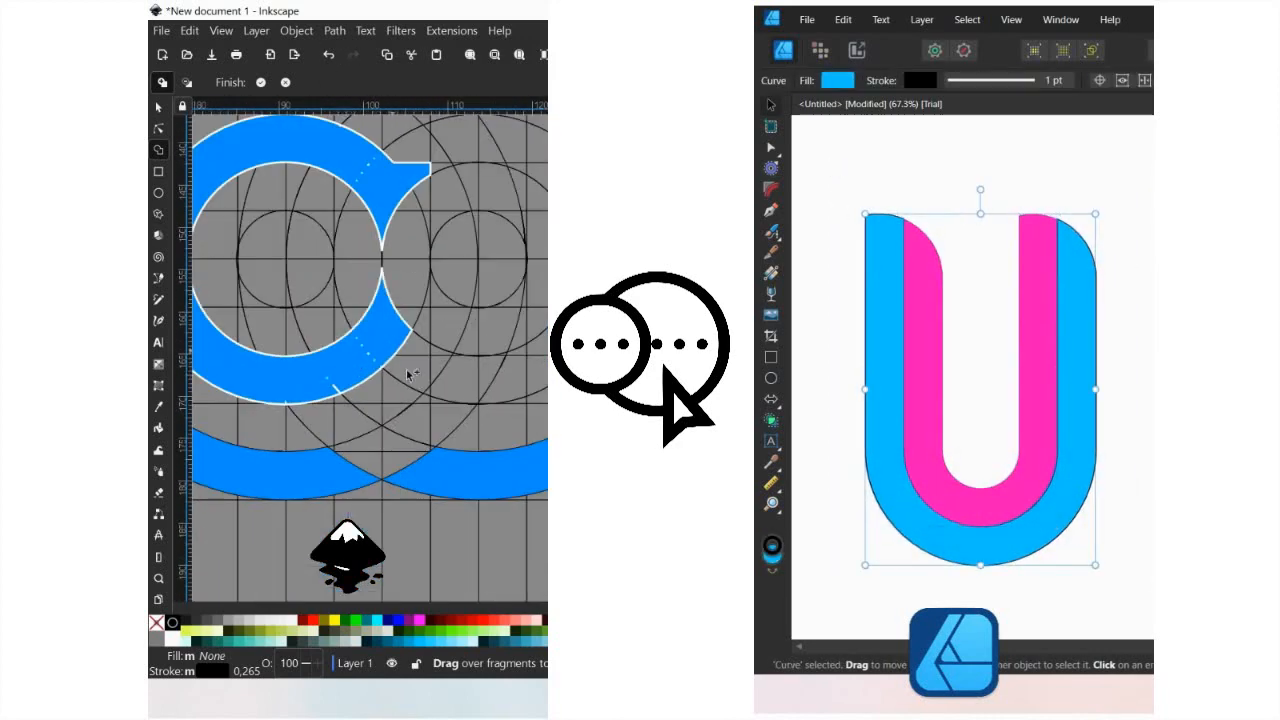
key("slash")
scroll(510, 358, "up", 3)
left_click_drag(372, 400, 490, 350)
left_click(1138, 271)
scroll(398, 480, "up", 2)
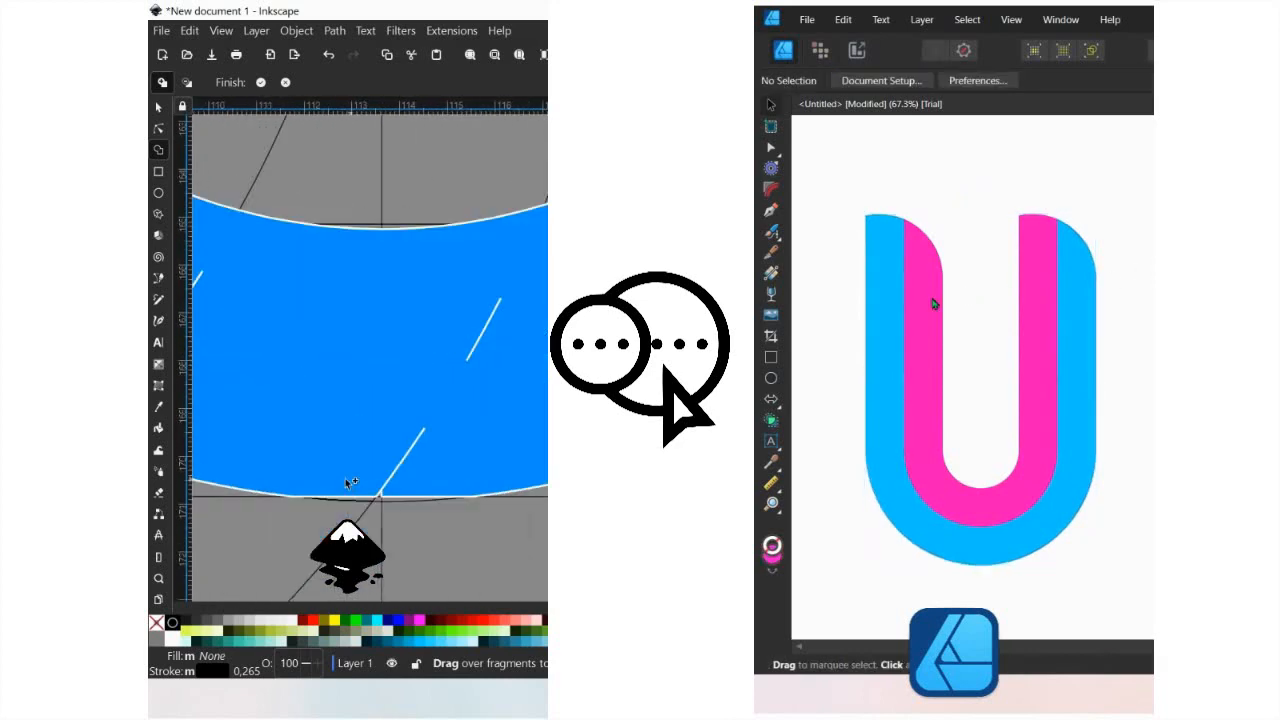
Apply a linear gradient from the upper left to the lower right of the pink U band, and merge the right inner ring
left_click(933, 303)
scroll(388, 502, "down", 2)
left_click_drag(415, 431, 500, 400)
left_click(772, 555)
scroll(411, 431, "down", 2)
mouse_move(222, 240)
left_mouse_down()
mouse_move(335, 200)
mouse_move(457, 214)
mouse_move(529, 358)
left_mouse_up()
left_click(771, 274)
left_click_drag(922, 247, 1018, 514)
Add a middle stop to the pink band's gradient, and merge the thin leftover slivers along the inner ring edges
mouse_move(393, 326)
left_mouse_down()
mouse_move(341, 394)
mouse_move(396, 384)
left_mouse_up()
scroll(421, 356, "up", 4)
left_click(971, 385)
left_click_drag(451, 291, 457, 368)
scroll(457, 360, "down", 4)
scroll(486, 348, "up", 4)
left_click_drag(378, 288, 378, 330)
scroll(394, 440, "up", 4)
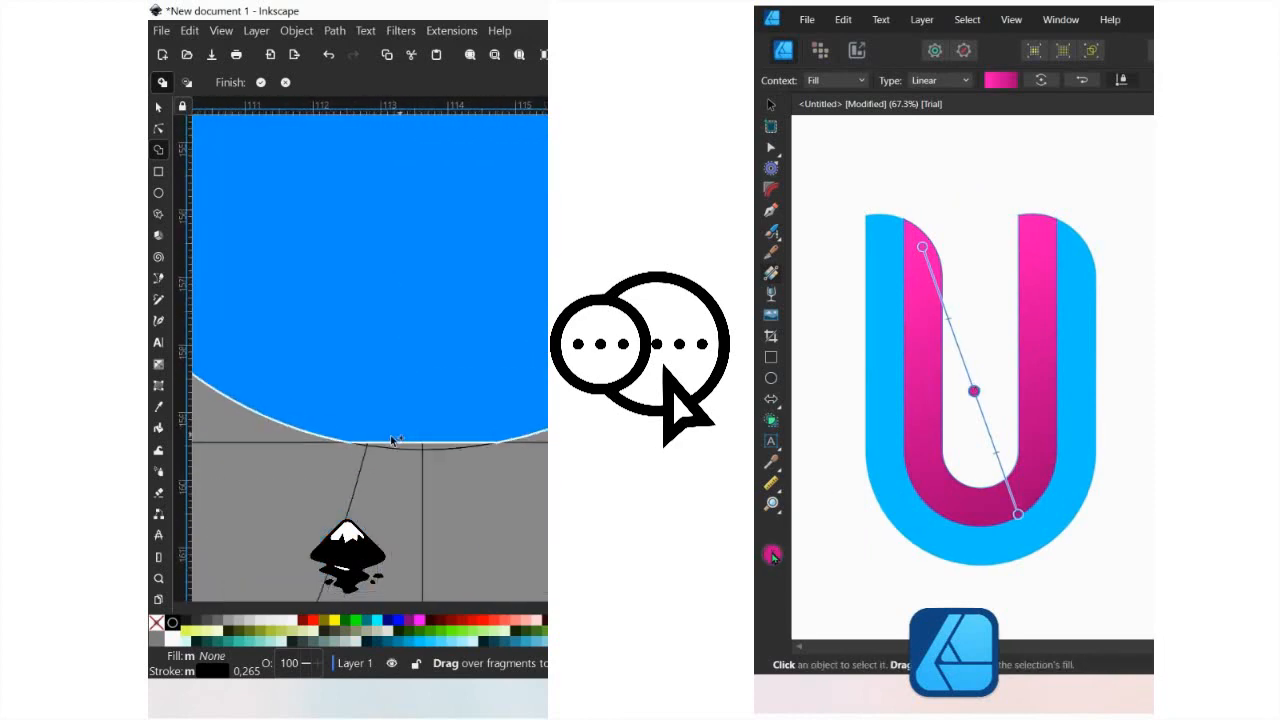
Set the pink gradient's middle stop to a lighter pink, and merge the remaining slivers and lower fragments of the ring band
double_click(772, 554)
left_click_drag(394, 444, 445, 446)
scroll(415, 431, "down", 4)
scroll(466, 190, "up", 4)
left_click_drag(463, 203, 466, 184)
scroll(466, 200, "down", 4)
left_click(1111, 298)
scroll(480, 311, "up", 1)
mouse_move(430, 290)
left_mouse_down()
mouse_move(400, 345)
mouse_move(541, 490)
left_mouse_up()
key("Return")
Apply a linear gradient from the upper left to the lower right of the blue U band, and merge the sliver where the rings meet
left_click_drag(463, 189, 532, 250)
left_click(871, 246)
scroll(532, 250, "down", 4)
left_click_drag(874, 242, 1034, 553)
scroll(391, 328, "up", 6)
left_click_drag(446, 372, 440, 420)
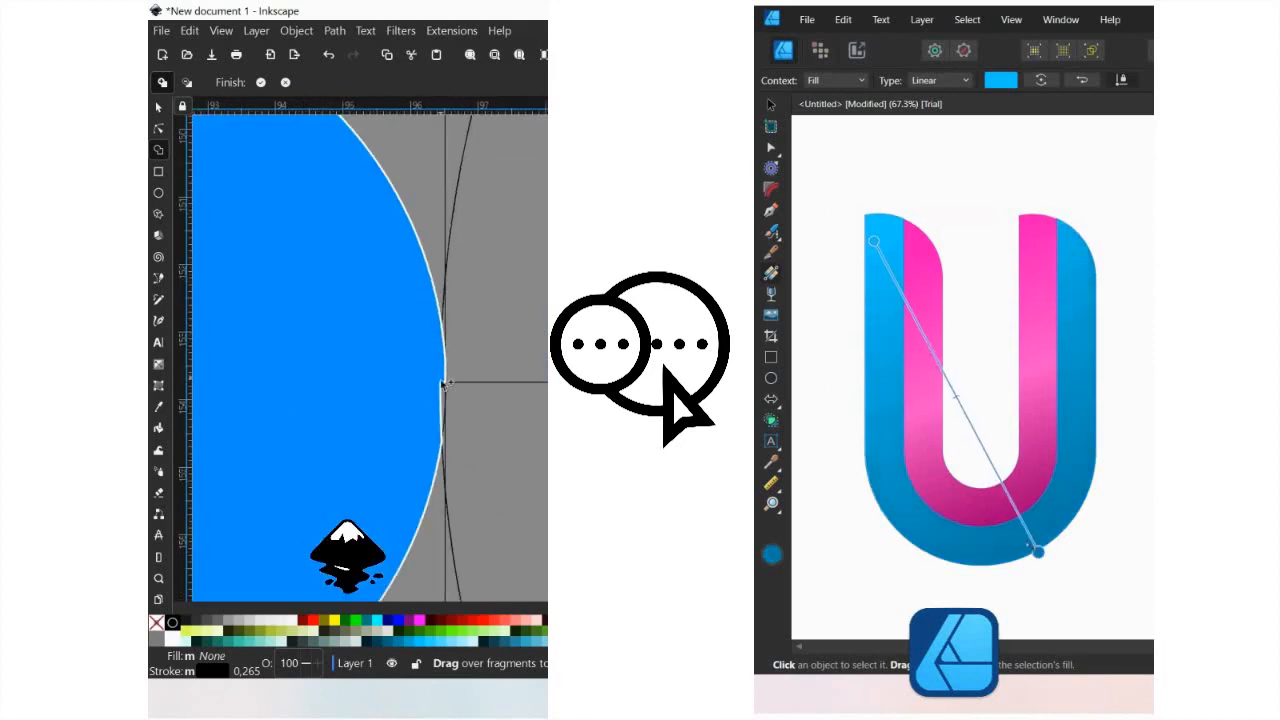
scroll(391, 328, "down", 6)
scroll(386, 403, "up", 3)
Merge the V-shaped crossing band below the two rings, and extend the blue gradient's end just past the U's lower edge
left_click_drag(236, 372, 291, 446)
left_click_drag(1034, 553, 1029, 554)
left_click_drag(291, 446, 486, 380)
left_click_drag(1029, 554, 1031, 557)
left_click_drag(486, 380, 516, 368)
left_click_drag(1031, 557, 1041, 577)
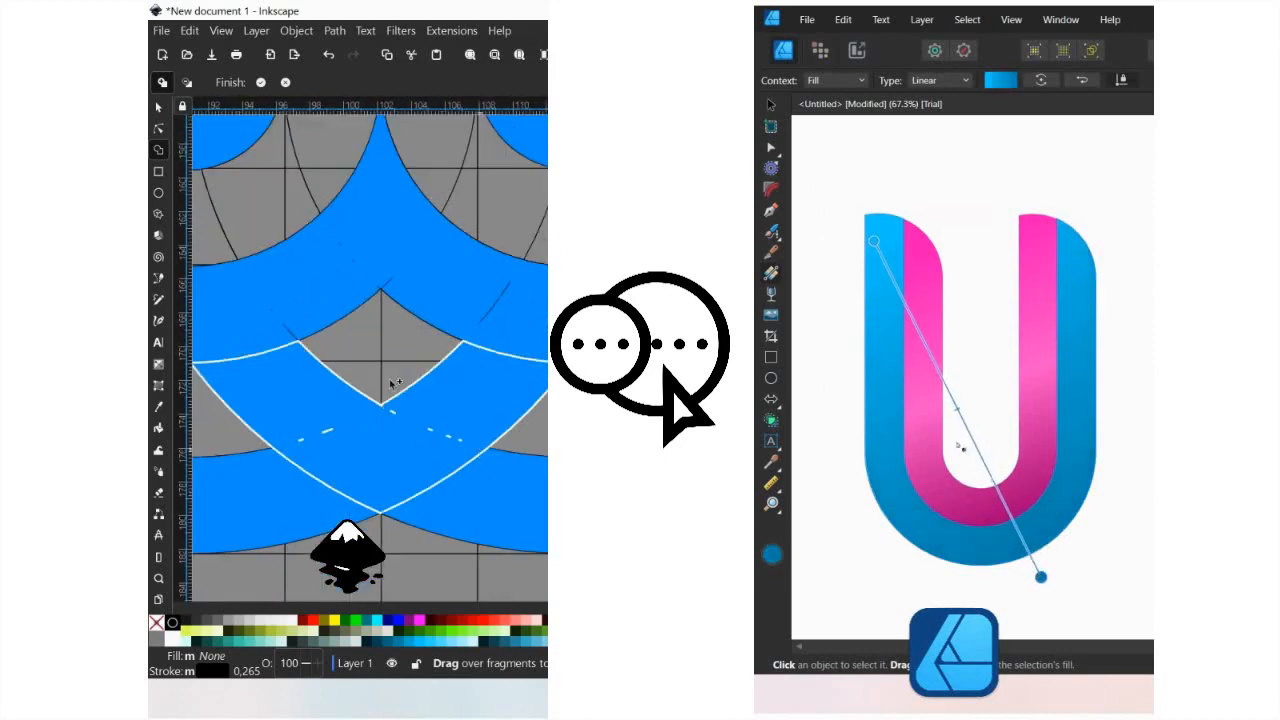
Apply the shape build, fill the owl's outer body dark teal, and add a middle stop to the U's blue gradient
scroll(370, 440, "down", 4)
left_click(949, 394)
left_click(261, 83)
left_click(261, 229)
double_click(772, 554)
left_click(385, 641)
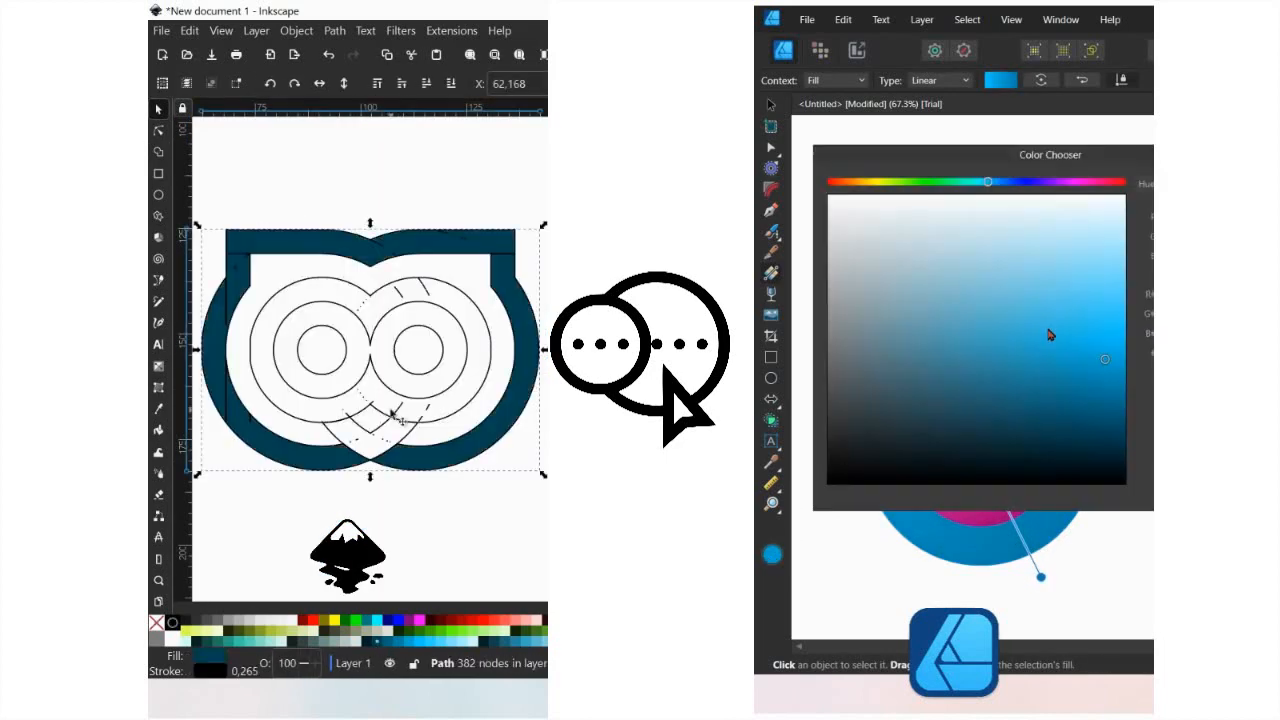
Set the blue gradient's middle stop to a lighter blue, and fill the merged rings around the owl's eyes medium blue
left_click(391, 417)
left_click(1114, 292)
left_click(408, 641)
Fill the owl's two innermost eye circles orange
left_click(418, 350)
left_click(323, 342, "shift")
left_click(545, 620)
key("Return")
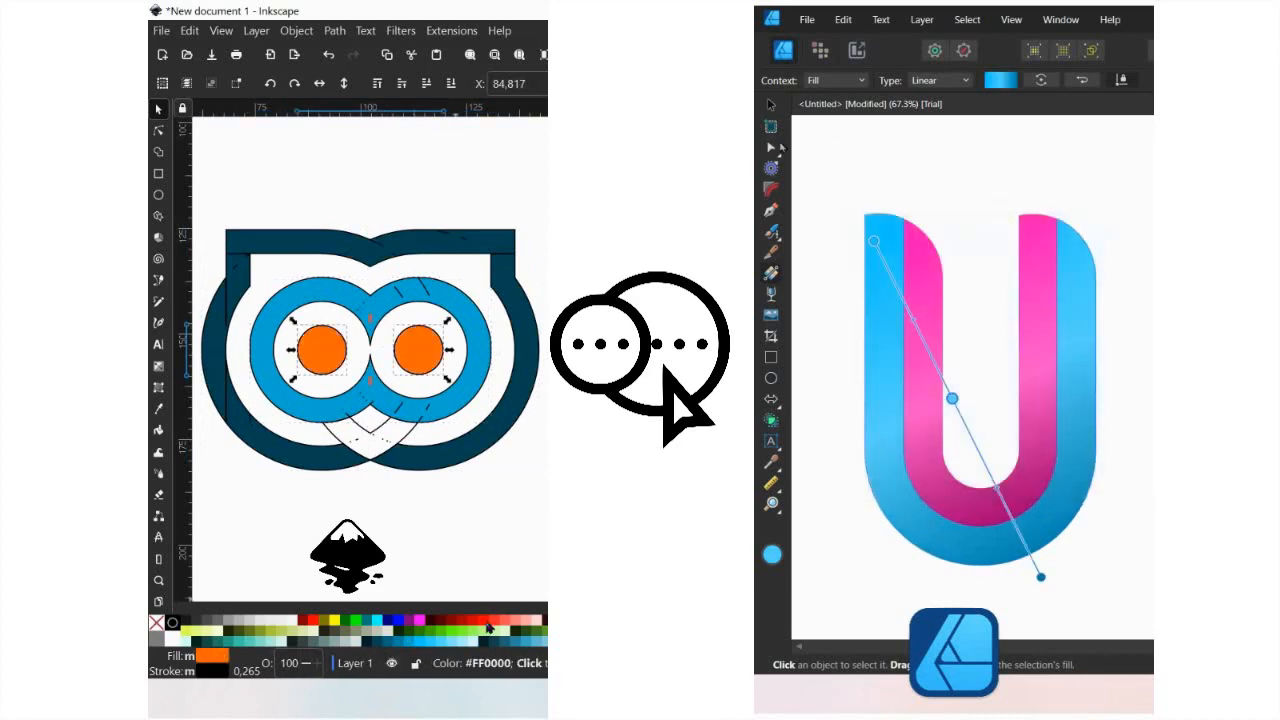
left_click(473, 620)
left_click(771, 105)
left_click(826, 163)
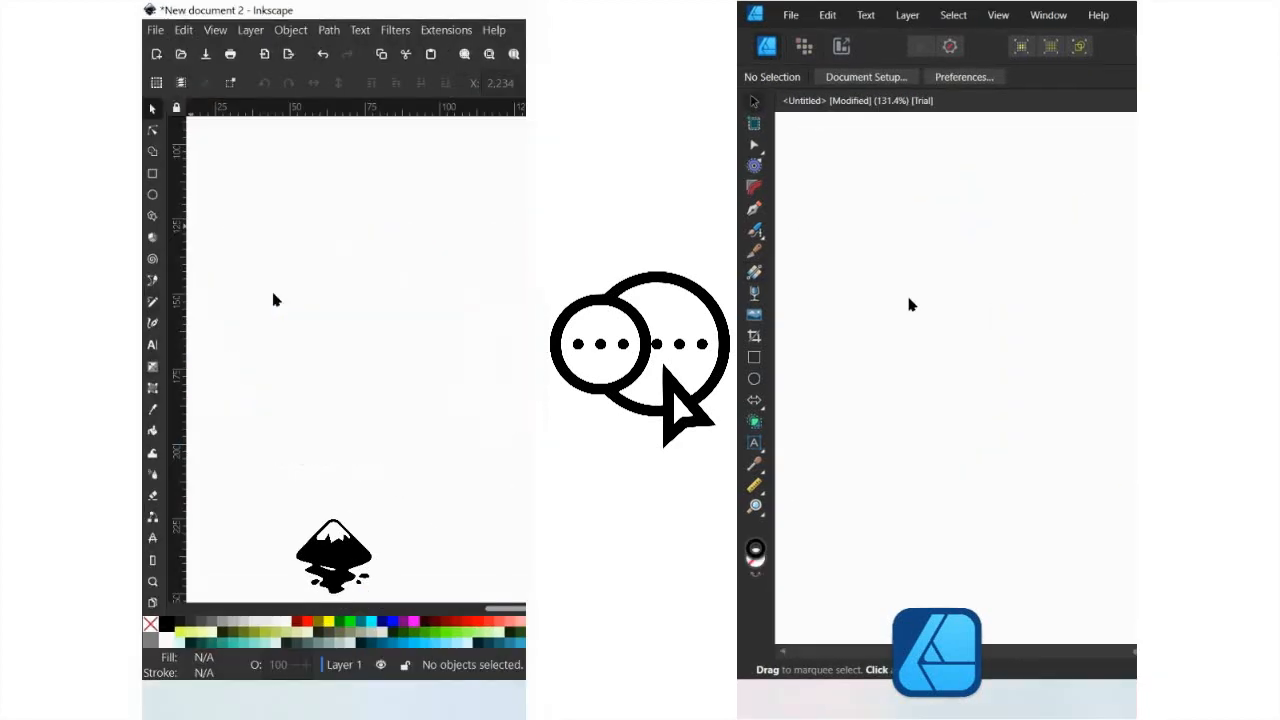
Draw a tall narrow rectangle in Inkscape and a tall upright ellipse in Affinity Designer
left_click(755, 377)
left_click(153, 174)
left_click_drag(852, 230, 985, 473)
left_click_drag(234, 210, 263, 450)
left_click_drag(985, 473, 983, 471)
left_click_drag(263, 450, 271, 477)
left_click_drag(983, 471, 983, 471)
left_click_drag(271, 480, 269, 482)
key("s")
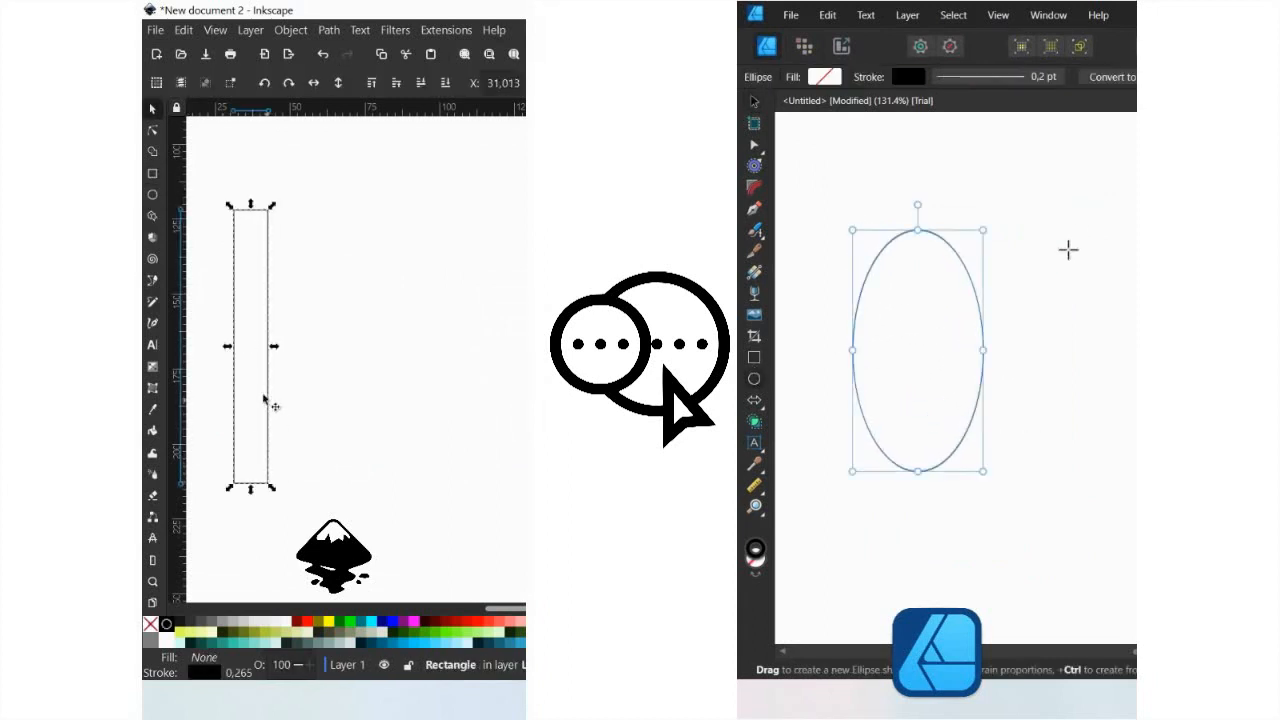
Duplicate the rectangle and place the copy flush beside the original, and place a copy of the ellipse slightly lower
key("v")
key("ctrl+d")
left_click_drag(268, 389, 308, 389)
left_click_drag(962, 261, 966, 312)
Add two more flush rectangle copies to make a row of four, and rotate the lower ellipse by 90 degrees
key("ctrl+d")
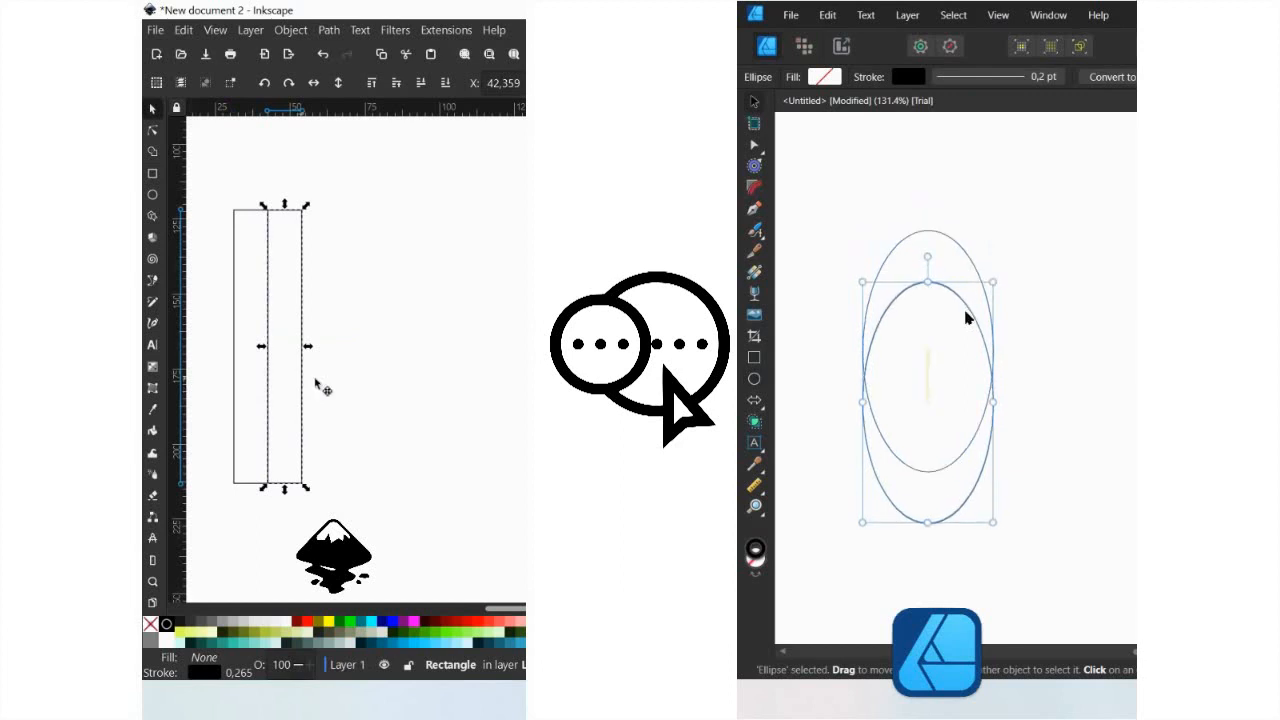
left_click_drag(305, 379, 338, 379)
key("ctrl+d")
left_click_drag(928, 257, 1073, 402)
left_click_drag(338, 371, 373, 371)
left_click(985, 293)
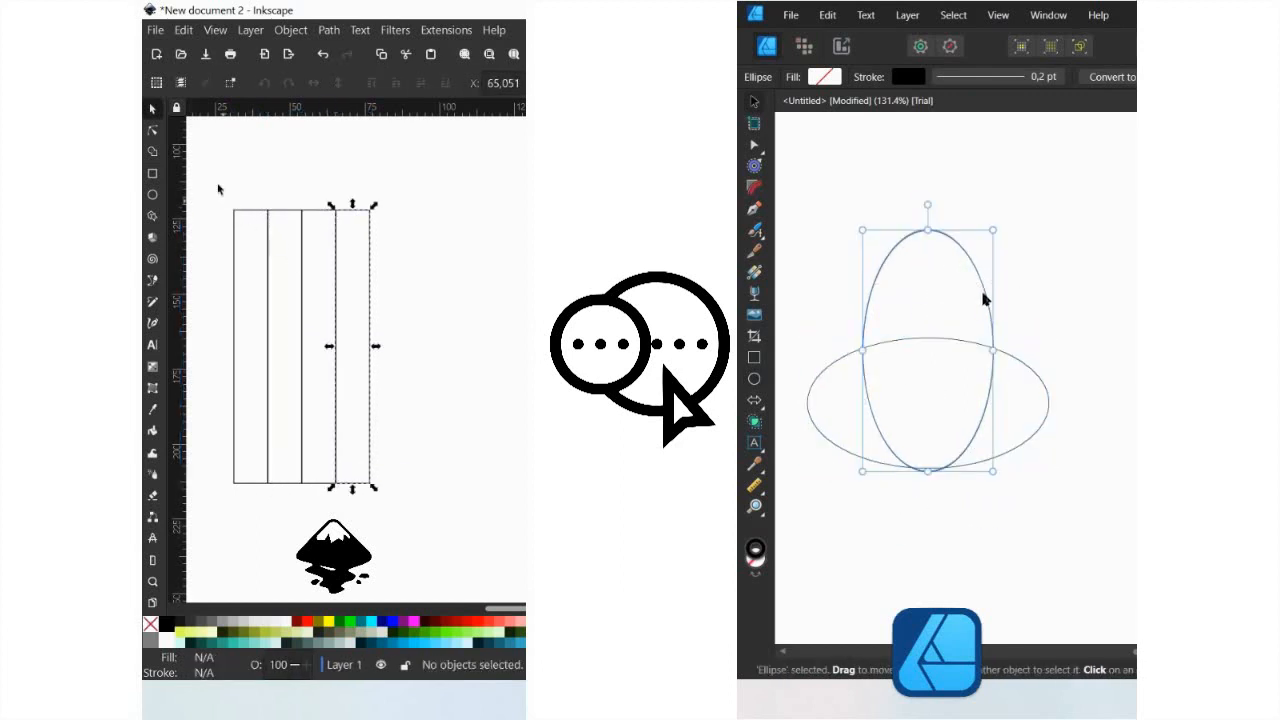
Rotate the row of four rectangles by 45 degrees, and tilt the upright ellipse so its top leans left
left_click_drag(218, 185, 400, 509)
left_click_drag(985, 293, 1017, 290)
left_click(337, 256)
left_click_drag(373, 207, 428, 316)
left_click_drag(1031, 221, 988, 211)
left_click_drag(428, 316, 428, 316)
left_click_drag(988, 211, 958, 209)
Duplicate and horizontally flip the rotated rectangles into a crossing grid, and fit the tilted ellipse against the horizontal one's right end
key("ctrl+d")
left_click(314, 83)
left_click_drag(981, 269, 987, 260)
left_click_drag(322, 266, 339, 264)
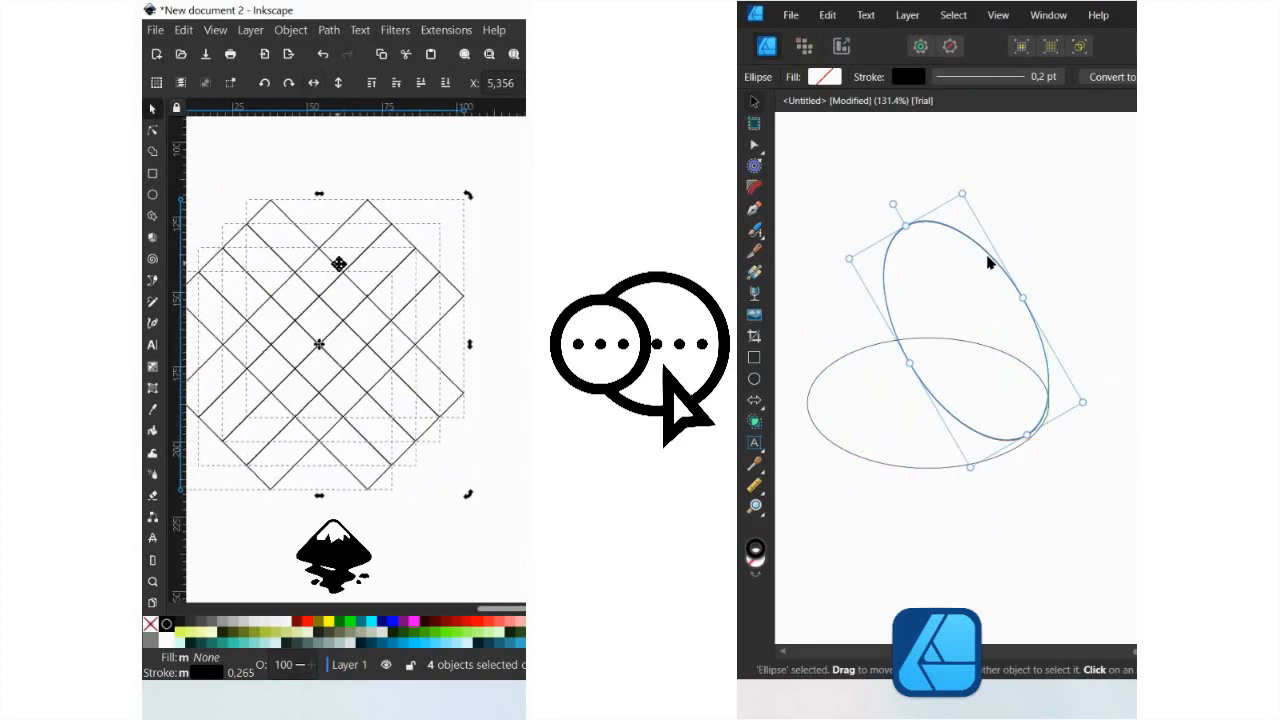
Draw a six-sided polygon from the centre of the rectangle grid with a corner pointing straight up
left_click(314, 170)
scroll(1020, 400, "up", 4)
left_click(153, 216)
scroll(1092, 344, "down", 3)
left_click_drag(325, 350, 320, 246)
left_click(153, 108)
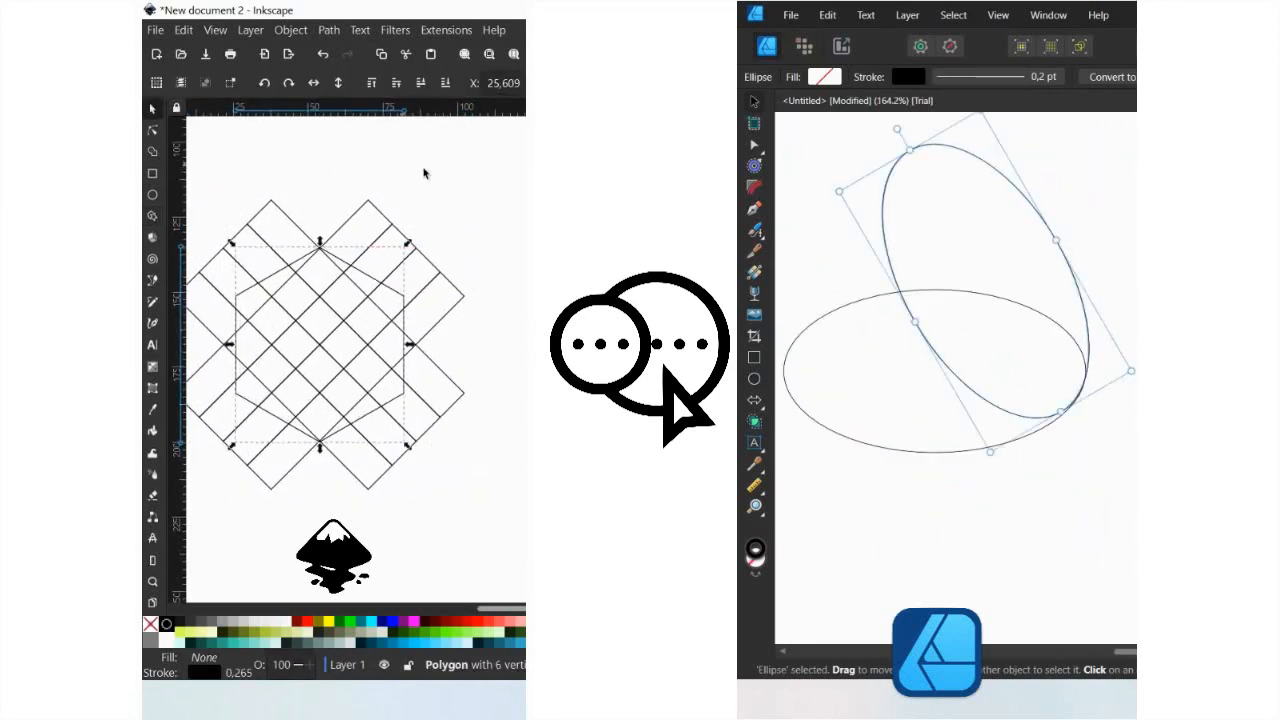
Duplicate and mirror the tilted ellipse onto the opposite side, and select the hexagon together with the whole rectangle grid
key("ctrl+j")
left_click(480, 213)
left_click_drag(505, 164, 183, 495)
left_click_drag(1074, 271, 977, 274)
left_click_drag(183, 495, 181, 497)
left_click_drag(977, 274, 960, 279)
With Shape Builder, merge the fragments of the hexagon's upper folded band and the lower petal of the three ellipses
scroll(334, 400, "up", 1)
left_click_drag(781, 140, 1134, 552)
left_click(153, 150)
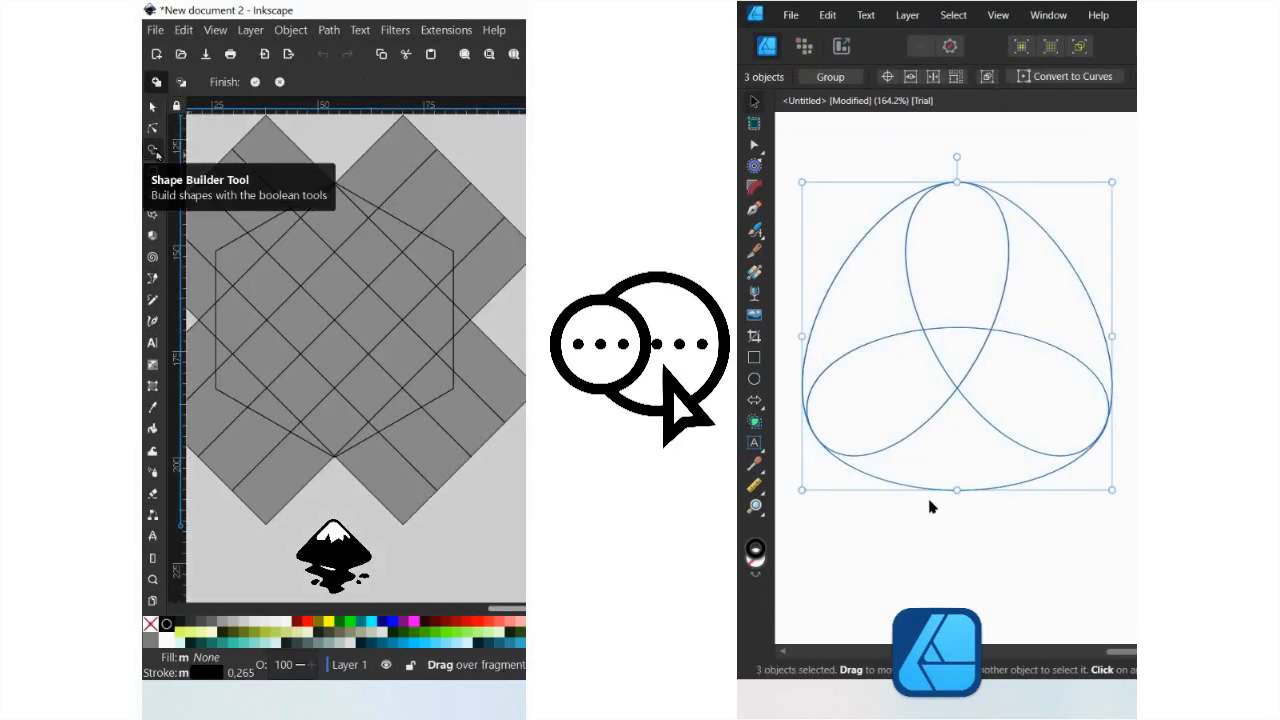
left_click(240, 268)
left_click(754, 423)
mouse_move(240, 268)
left_mouse_down()
mouse_move(300, 212)
mouse_move(399, 280)
left_mouse_up()
left_click_drag(959, 443, 1001, 417)
left_click_drag(399, 280, 399, 280)
left_click_drag(1001, 417, 1005, 413)
Merge the ellipses' upper-right petal, and merge the fragments of the next folded band inside the hexagon
left_click_drag(1046, 305, 975, 266)
mouse_move(364, 208)
left_mouse_down()
mouse_move(434, 265)
mouse_move(368, 385)
mouse_move(263, 354)
left_mouse_up()
left_click(754, 101)
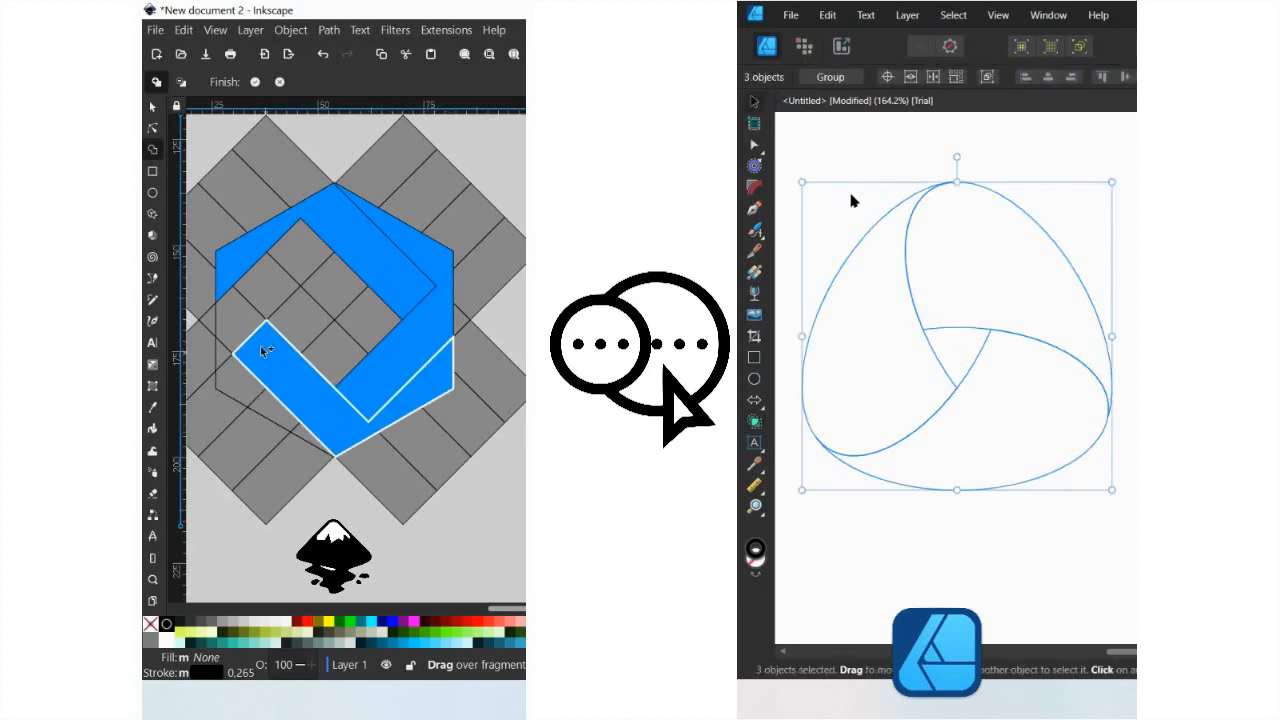
Merge the hexagon's left folded band and apply the shape build, and select the left petal of the ellipse logo
left_click(866, 244)
left_click_drag(787, 150, 1125, 510)
left_click_drag(296, 426, 299, 430)
left_click_drag(1125, 510, 1126, 514)
mouse_move(299, 430)
left_mouse_down()
mouse_move(228, 366)
mouse_move(297, 260)
left_mouse_up()
left_click(896, 320)
left_click(255, 82)
left_click(854, 253)
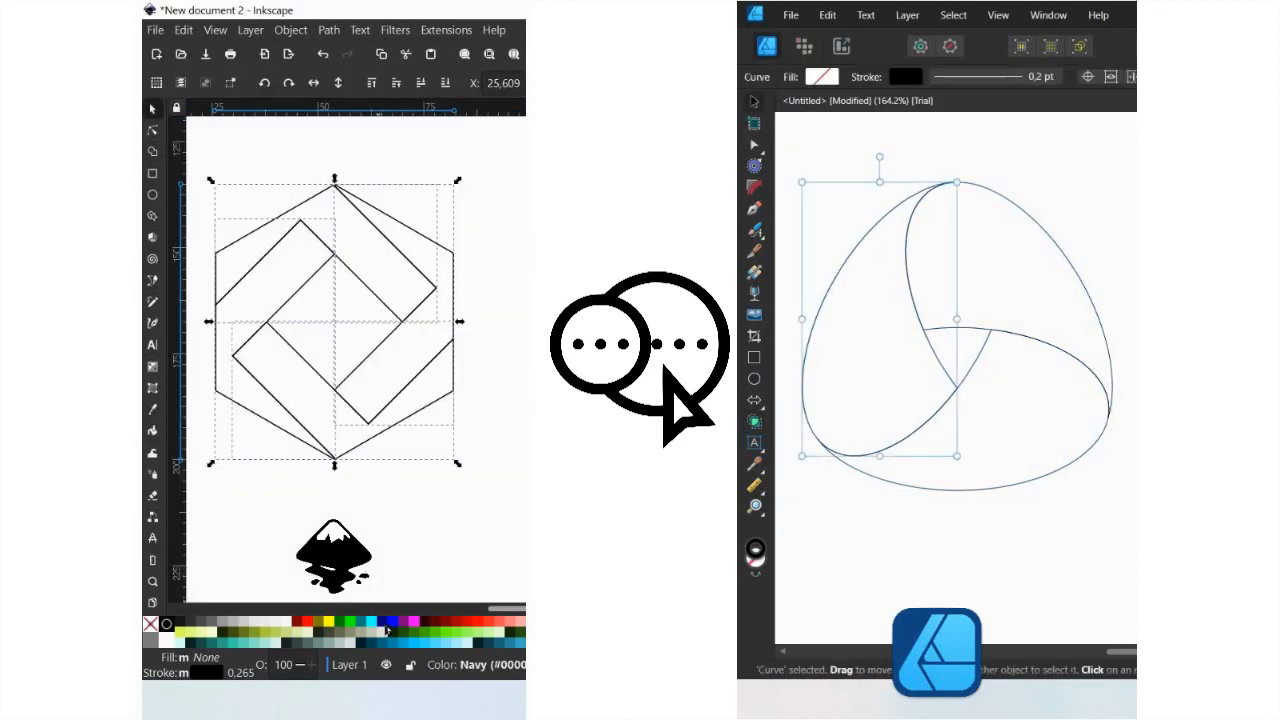
Fill the hexagon's bands blue and add a linear gradient down its left band, and fill the left petal red
left_click(386, 630)
left_click(277, 465)
key("g")
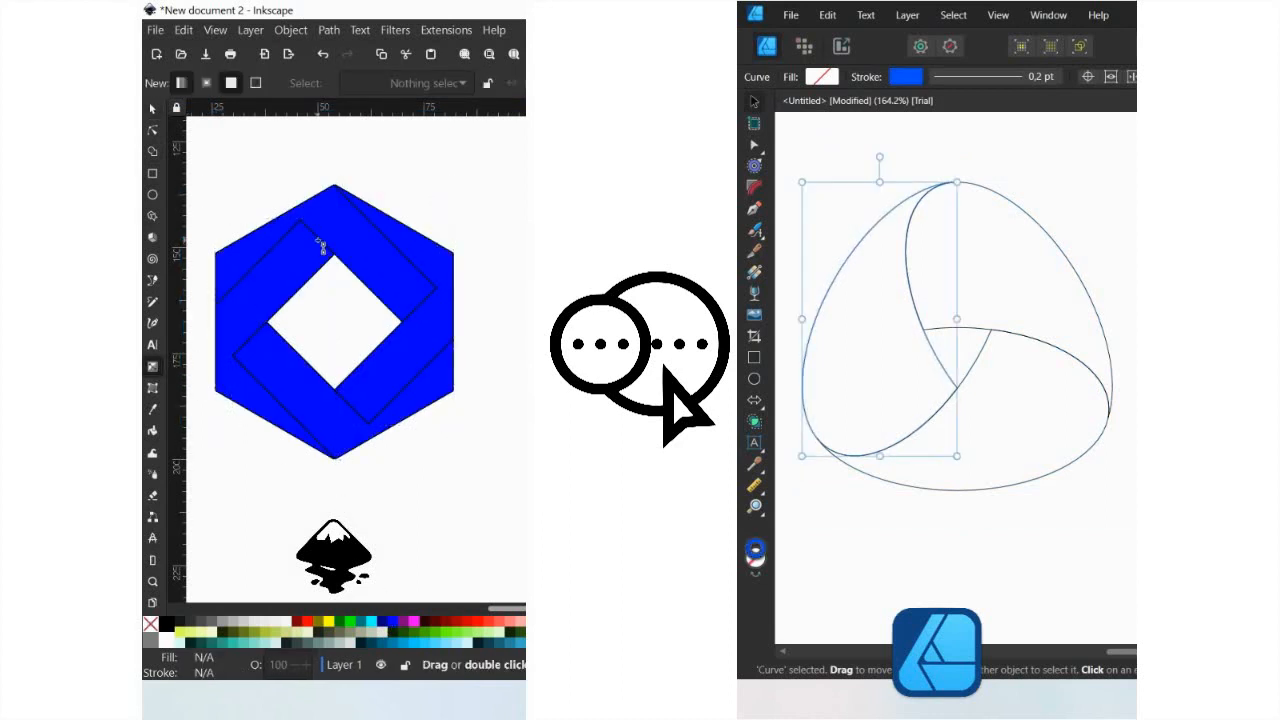
left_click(300, 268)
left_click_drag(317, 237, 234, 338)
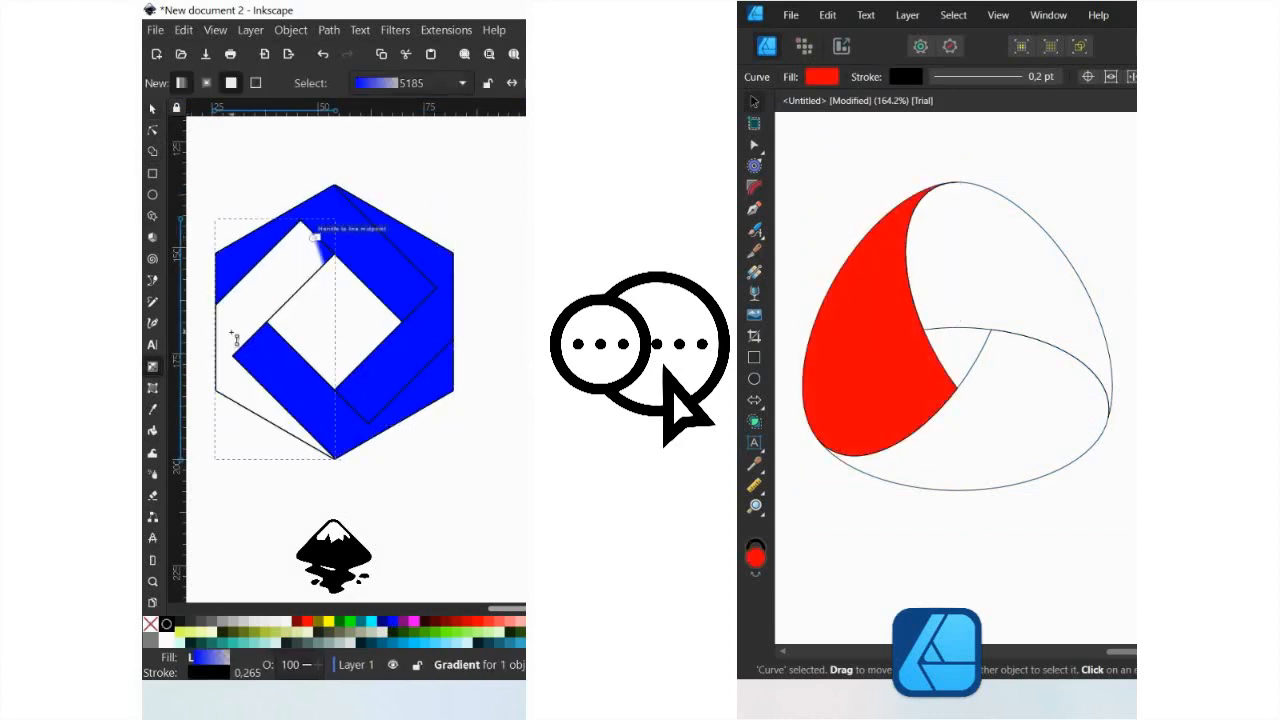
Fill the right petal blue and the lower petal green, and add a linear gradient along the hexagon's lower band
left_click(1092, 276)
left_click_drag(306, 248, 357, 447)
left_click(974, 490)
left_click(271, 363)
left_click(829, 203)
left_click(842, 318)
left_click(754, 292)
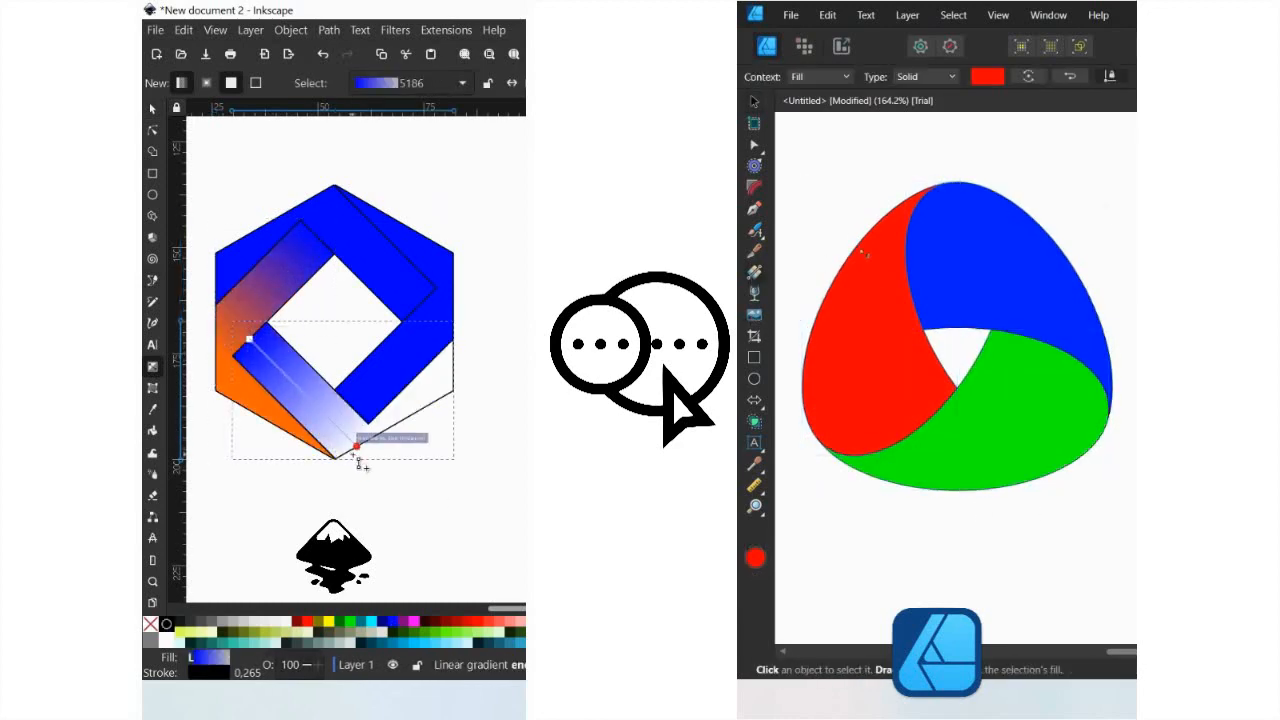
Apply a darkening linear gradient to the red petal, and draw a linear gradient along the hexagon's right band
left_click_drag(872, 261, 936, 400)
left_click(355, 407)
left_click_drag(351, 407, 403, 344)
left_click_drag(872, 261, 881, 309)
left_click_drag(441, 297, 454, 271)
left_click_drag(883, 311, 883, 321)
Apply a linear gradient to the green petal that darkens toward its right end, and set the right band's gradient end to orange
left_click(903, 457)
left_click(454, 271)
left_click_drag(907, 457, 1072, 359)
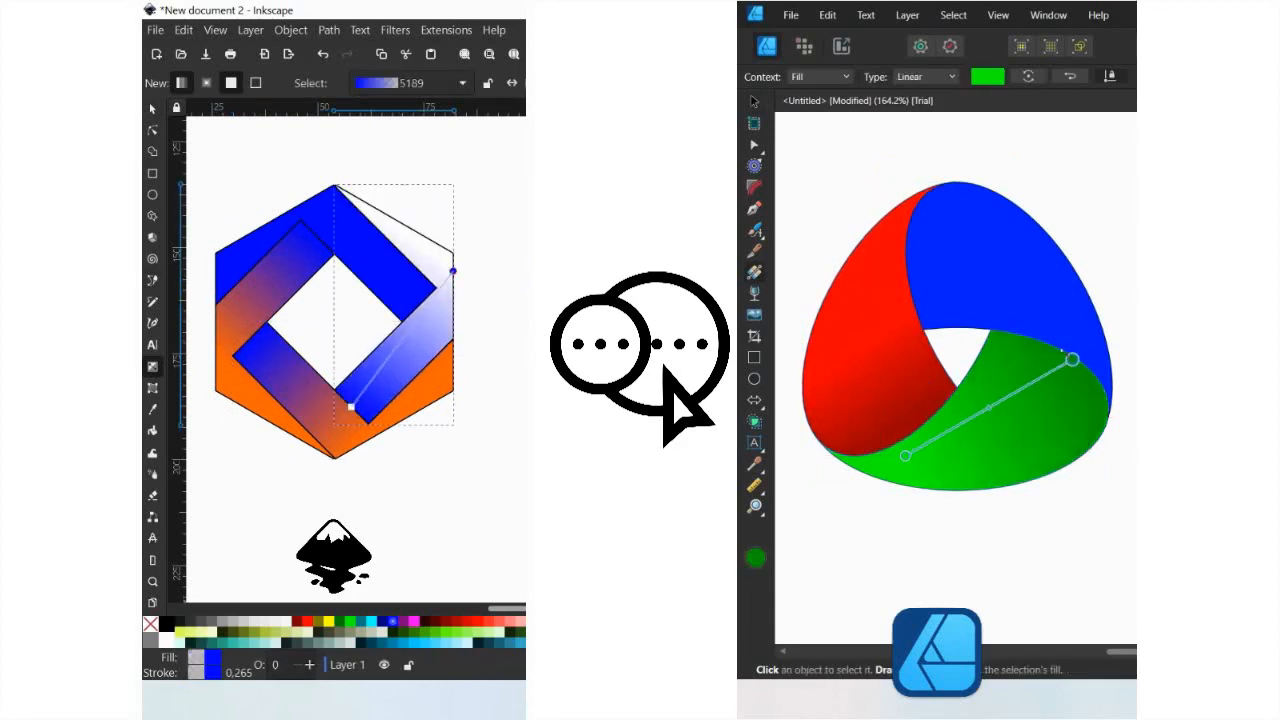
left_click(400, 286)
left_click_drag(909, 456, 988, 418)
Apply a blue-to-orange linear gradient to the hexagon's top band, and a gradient darkening toward the left on the blue petal
left_click_drag(419, 305, 394, 289)
left_click(978, 281)
left_click_drag(1069, 277, 917, 299)
left_click_drag(394, 289, 291, 210)
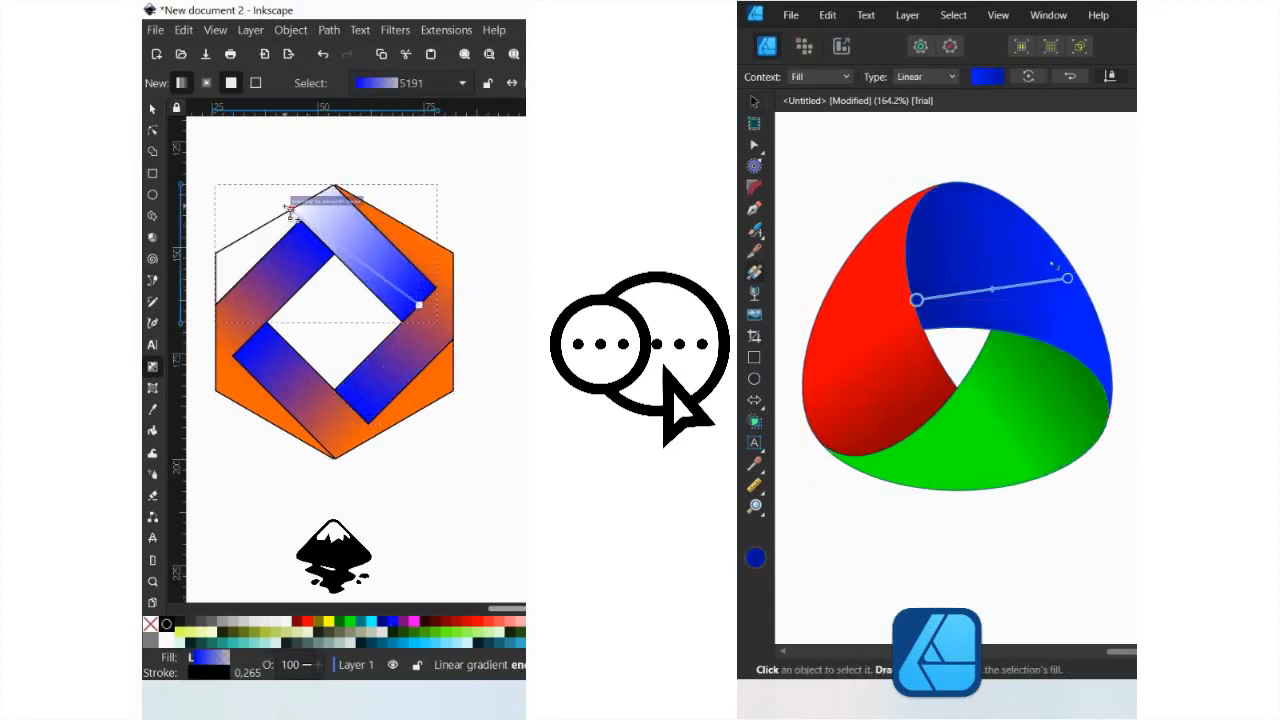
left_click_drag(1069, 277, 1028, 289)
Remove the outlines from all pieces of both the petal logo and the hexagon logo
left_click(754, 102)
key("ctrl+a")
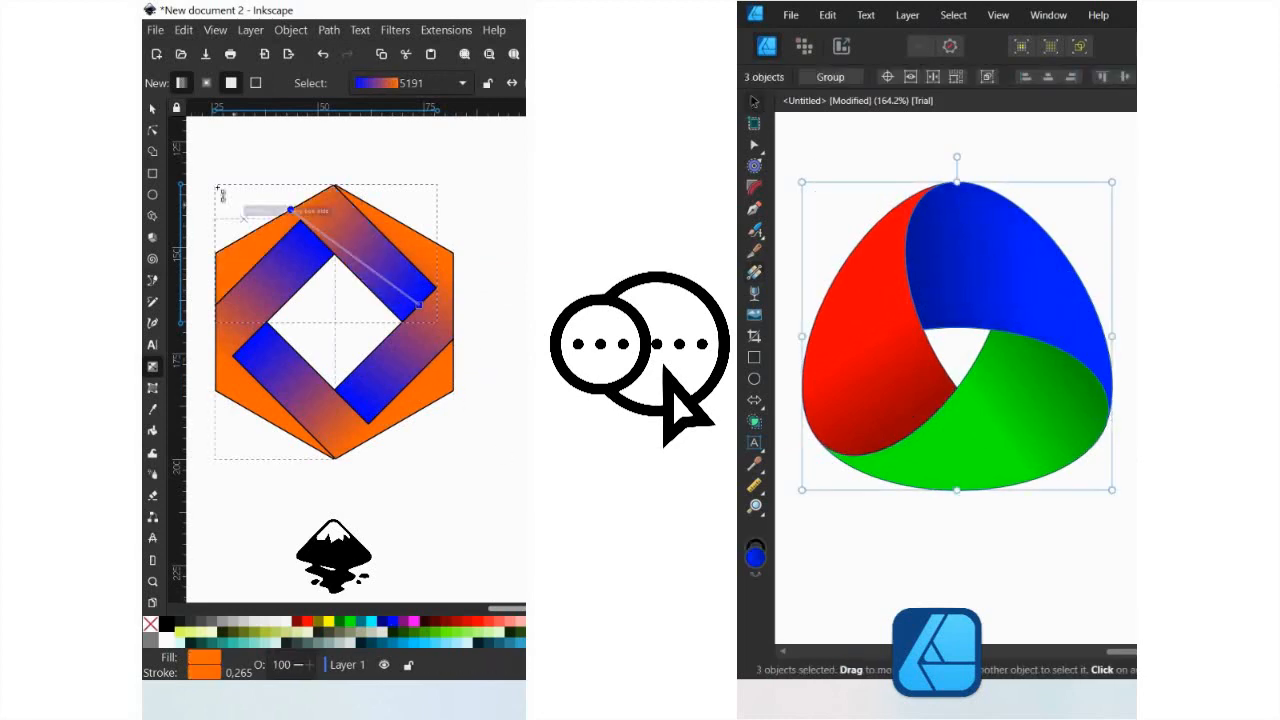
left_click(152, 109)
key("ctrl+a")
key("ctrl+d")
left_click(151, 625, "shift")
scroll(956, 345, "up", 1)
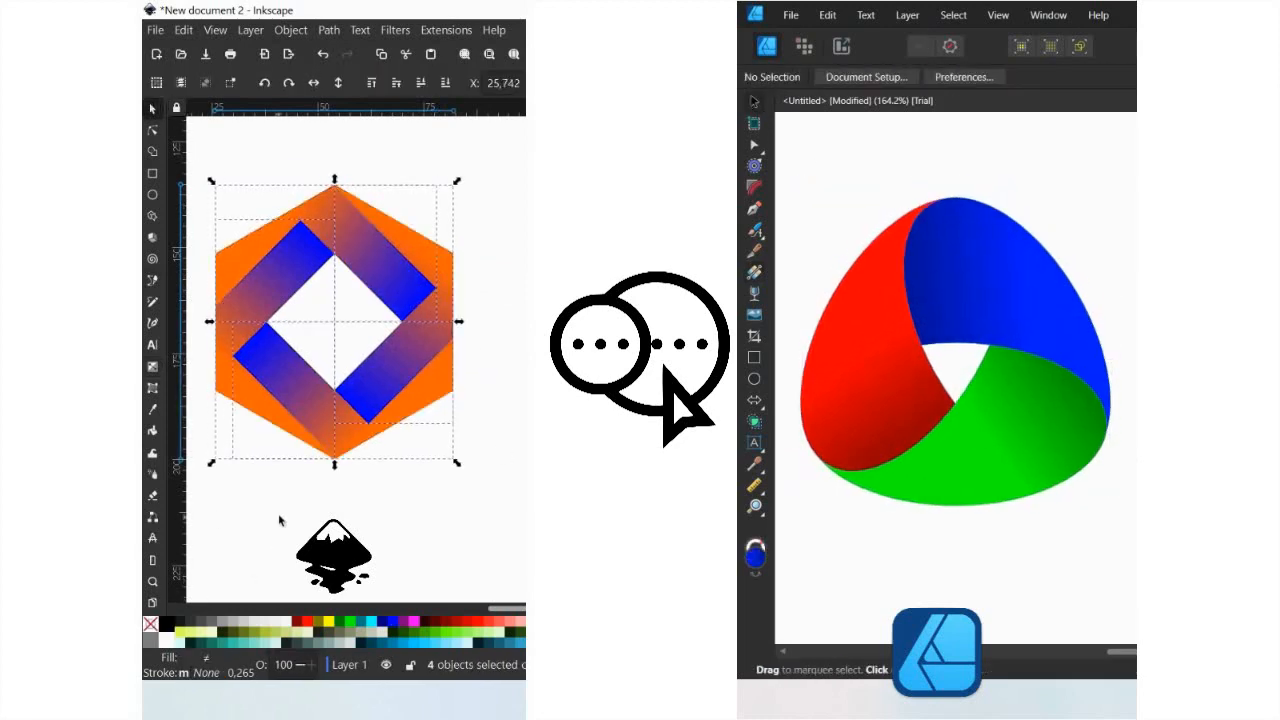
left_click_drag(321, 427, 311, 463)
left_click(342, 555)
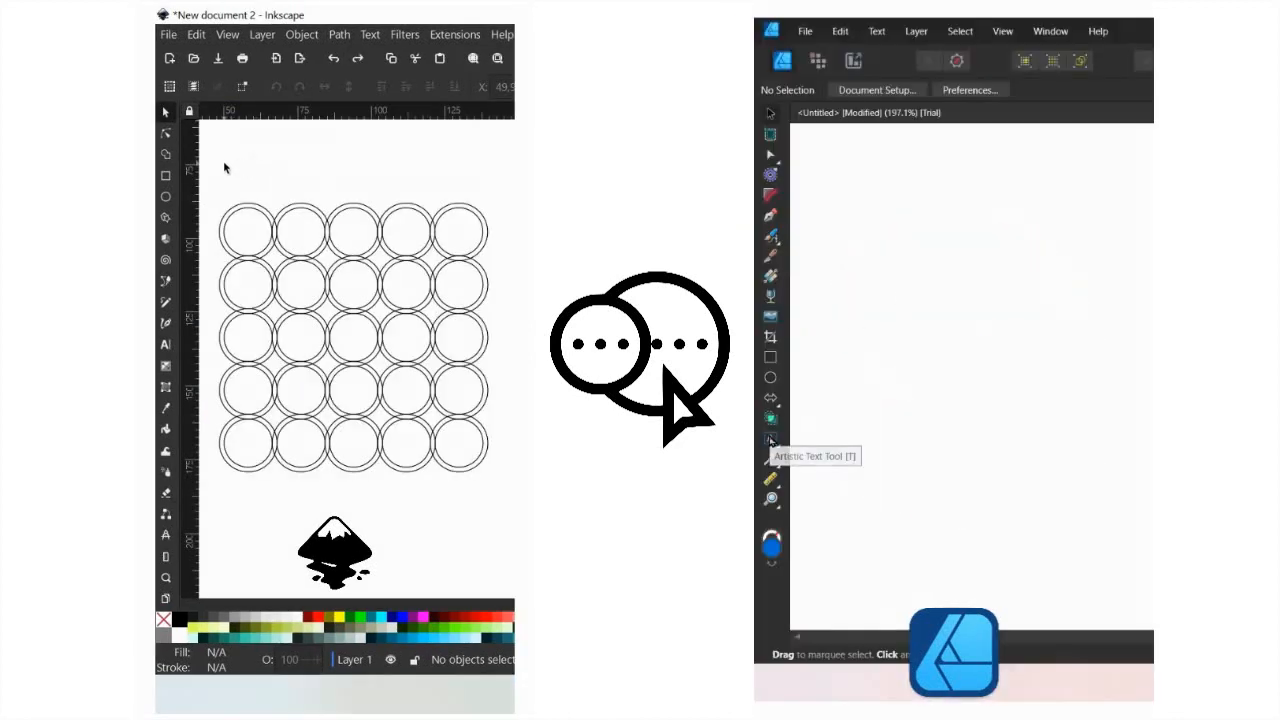
Select the whole circle grid for Shape Builder, and draw a line from the S's upper counter to its left diagonal edge
left_click_drag(210, 178, 500, 495)
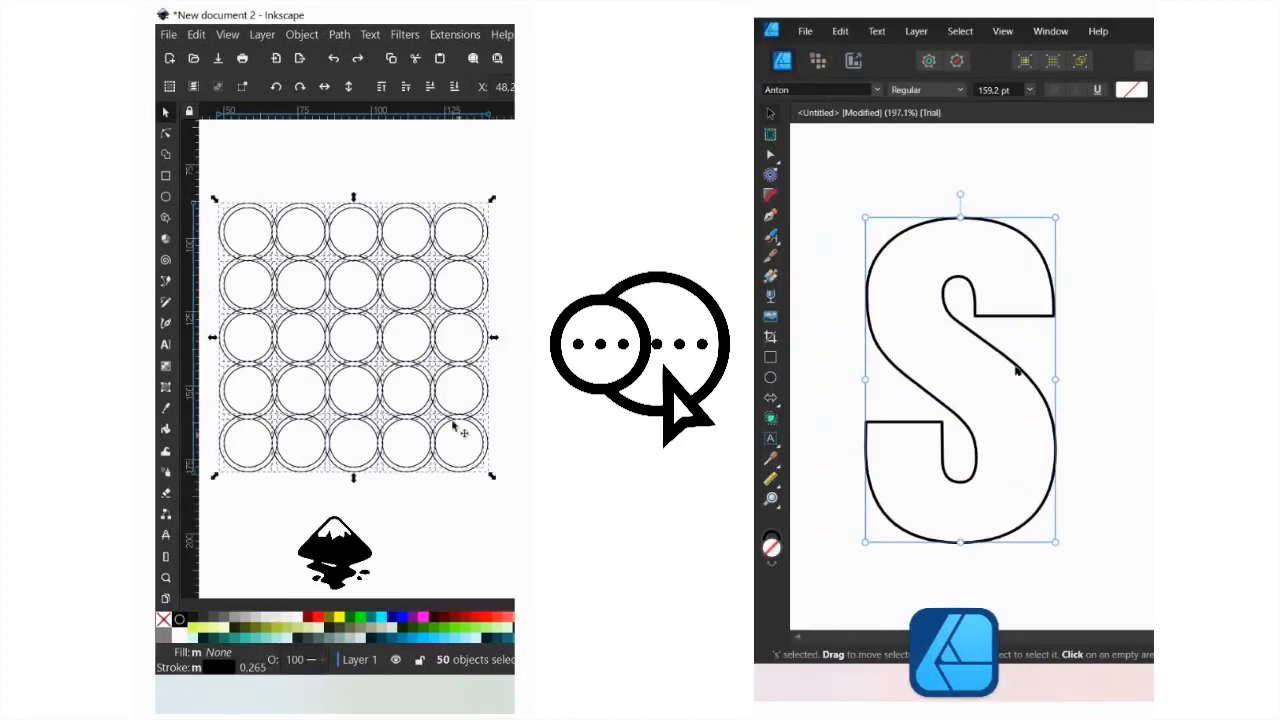
left_click_drag(1016, 371, 1023, 373)
left_click(770, 217)
left_click(169, 157)
left_click(967, 279)
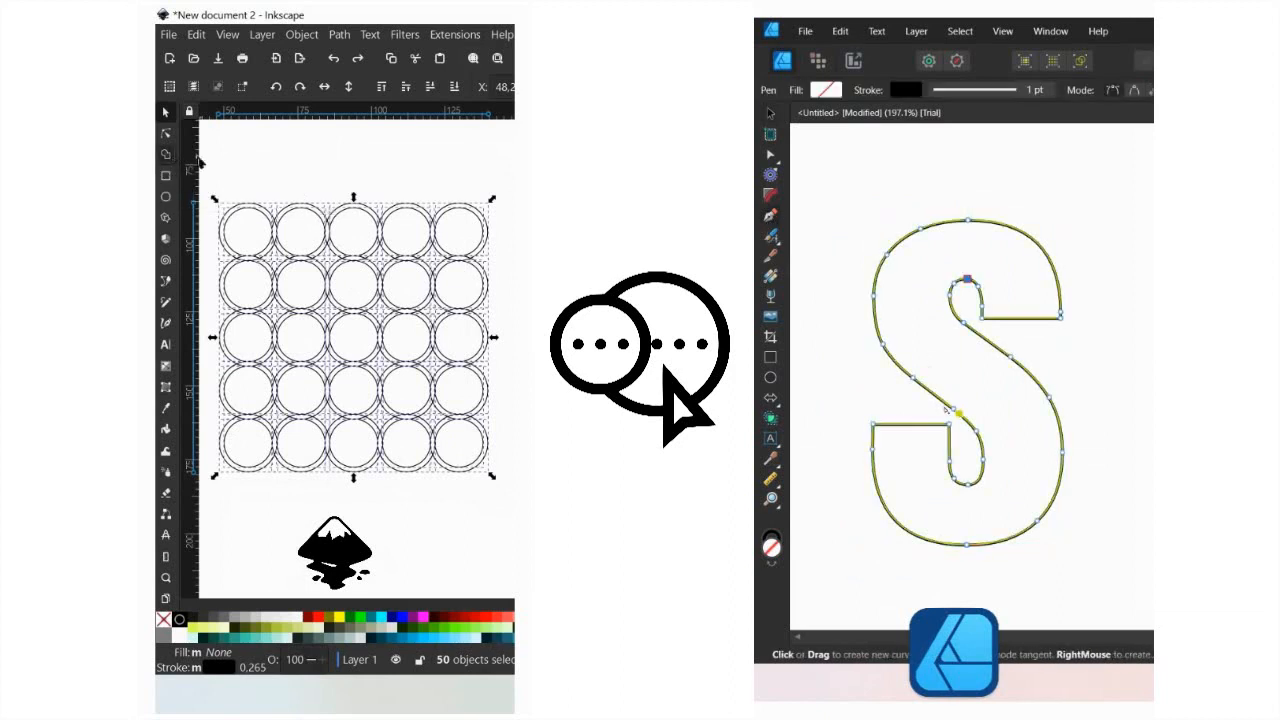
left_click(959, 413)
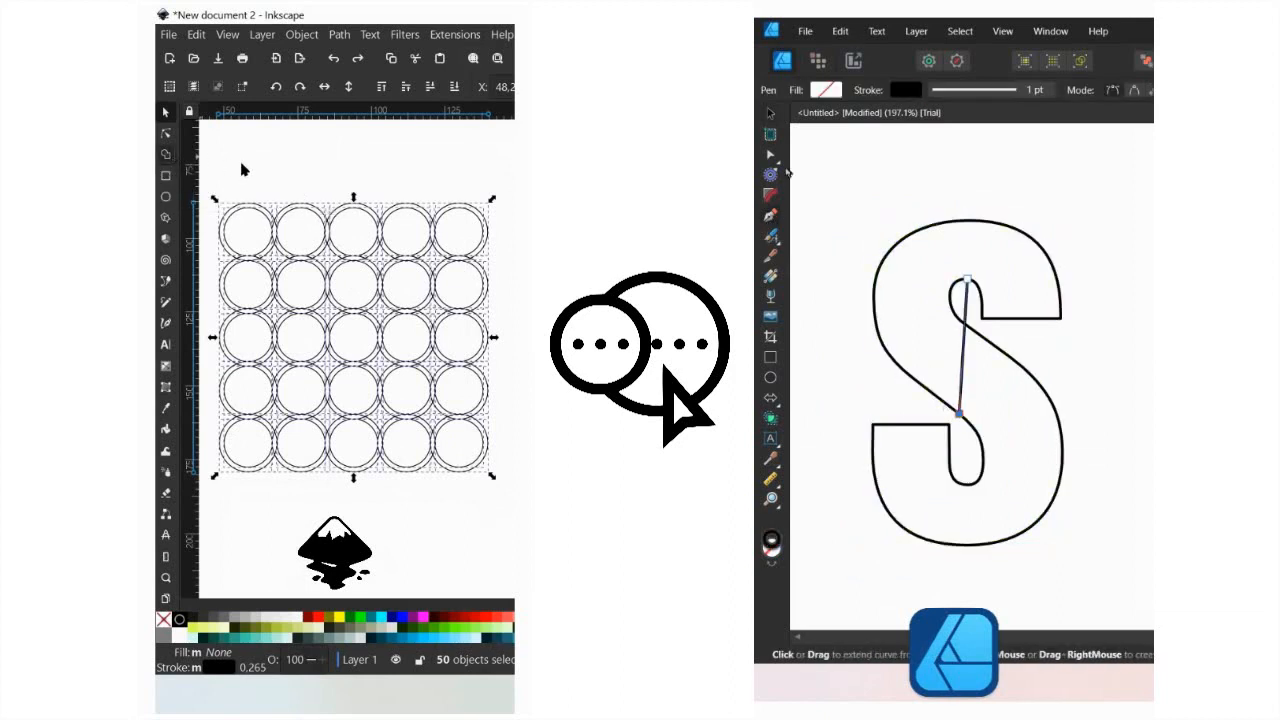
Bend the line on the S outward to the left, and merge circles diagonally from the top-centre to the middle-left one
left_click(770, 156)
scroll(964, 338, "up", 2)
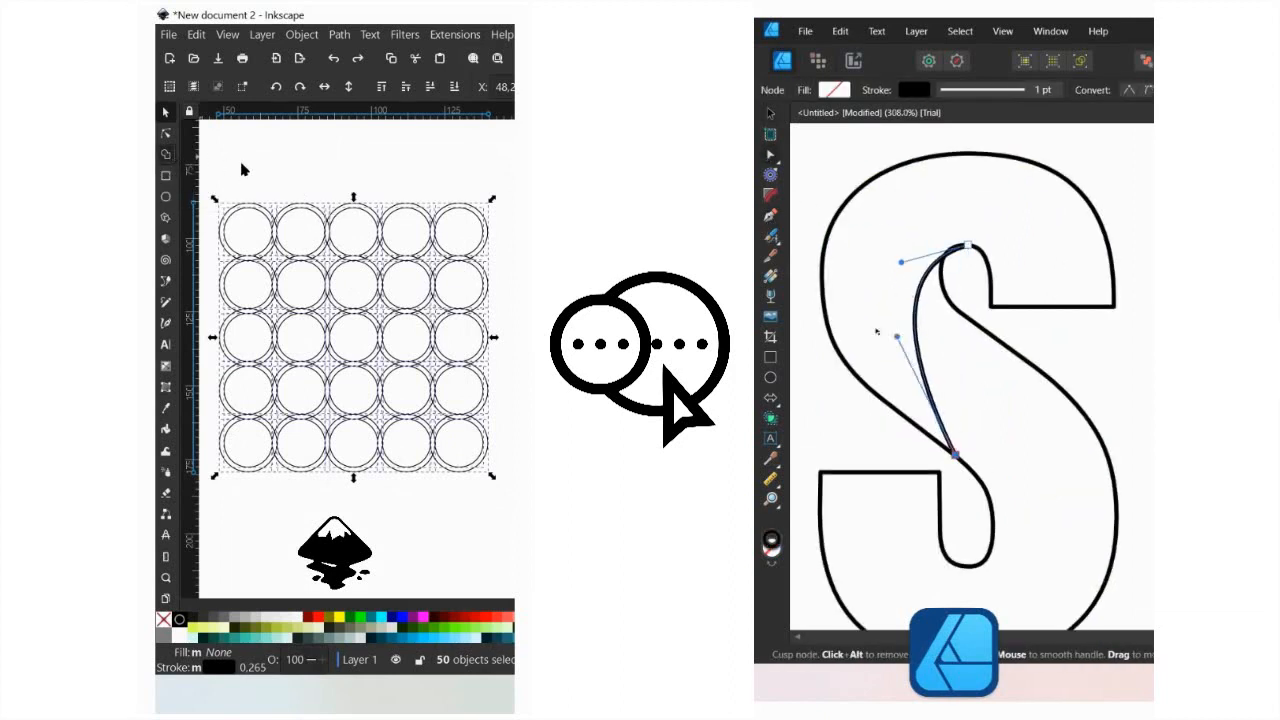
left_click_drag(877, 331, 860, 368)
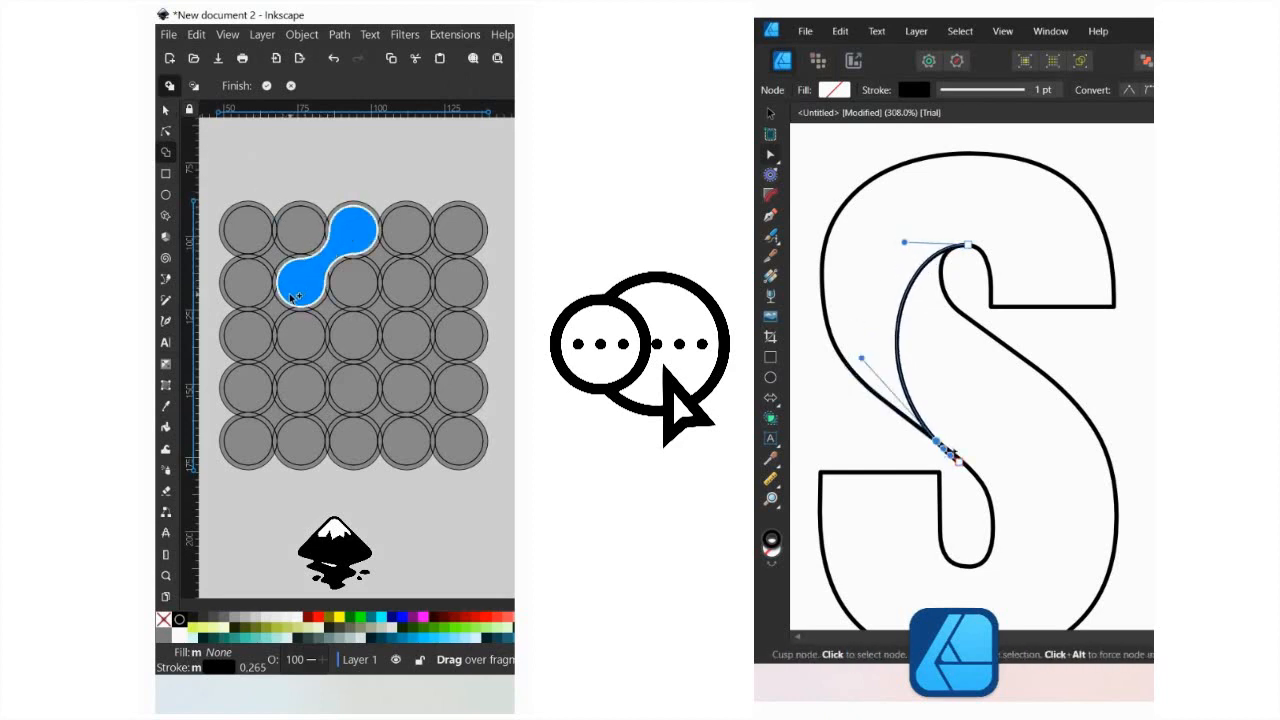
left_click_drag(295, 297, 262, 325)
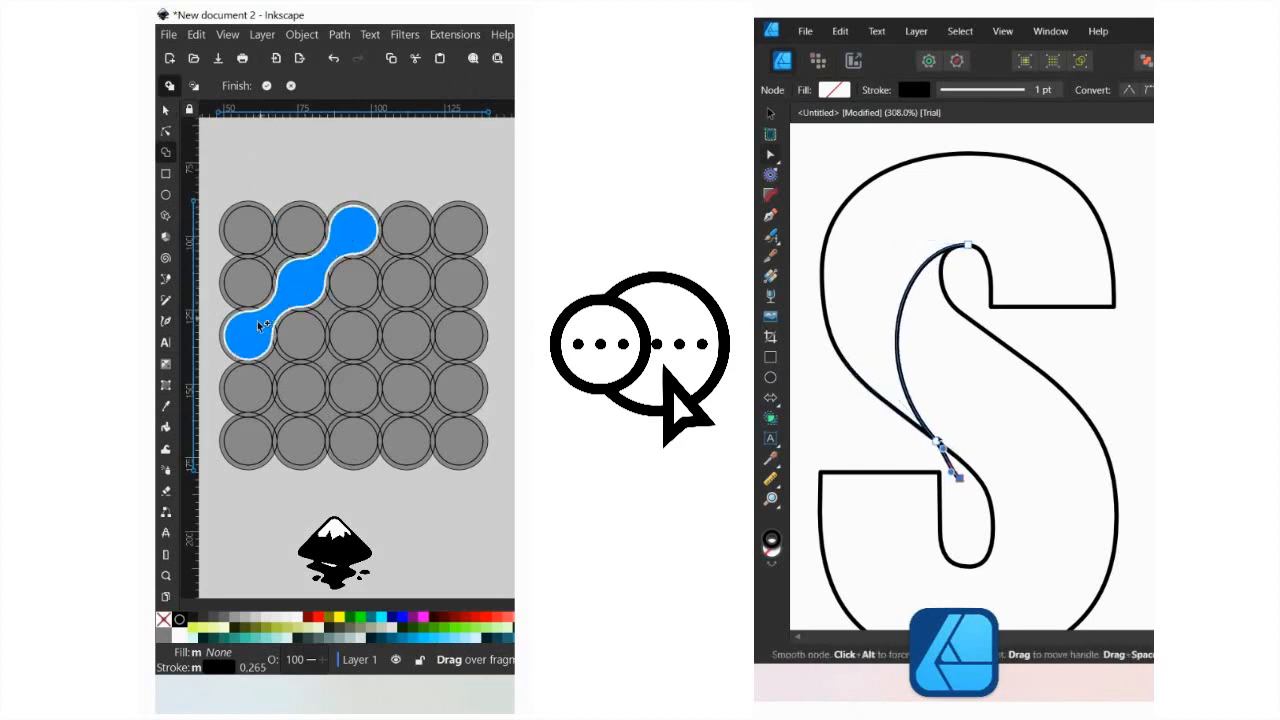
left_click(1030, 308)
Draw a curve from the S's lower counter to its right diagonal edge, and merge circles from bottom-centre to middle-right
scroll(1030, 308, "down", 2)
left_click(964, 469)
mouse_move(335, 432)
left_mouse_down()
mouse_move(355, 442)
mouse_move(416, 384)
left_mouse_up()
left_click(1048, 268)
left_click(770, 155)
left_click_drag(1009, 361, 1047, 420)
left_click_drag(416, 384, 434, 361)
left_click_drag(1082, 422, 1126, 392)
left_click_drag(434, 361, 456, 336)
left_click_drag(1126, 392, 1140, 412)
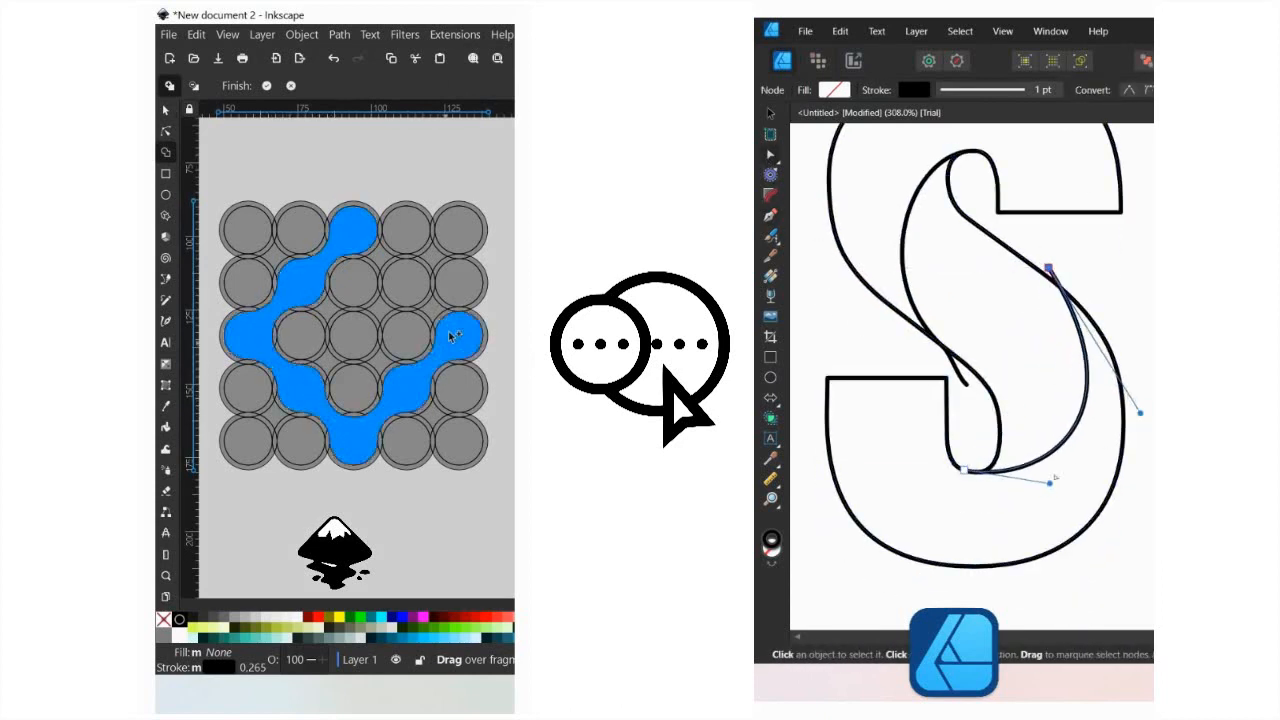
Continue merging the circle path from the middle-right circle around to the centre circle, and refine the S's lower curve
left_click_drag(456, 336, 448, 326)
left_click_drag(1050, 483, 1043, 490)
mouse_move(424, 303)
left_mouse_down()
mouse_move(406, 285)
mouse_move(362, 326)
left_mouse_up()
left_click_drag(1036, 488, 1051, 489)
left_click_drag(362, 326, 361, 325)
left_click_drag(1138, 401, 1129, 385)
left_click(1040, 430)
scroll(1006, 470, "down", 2)
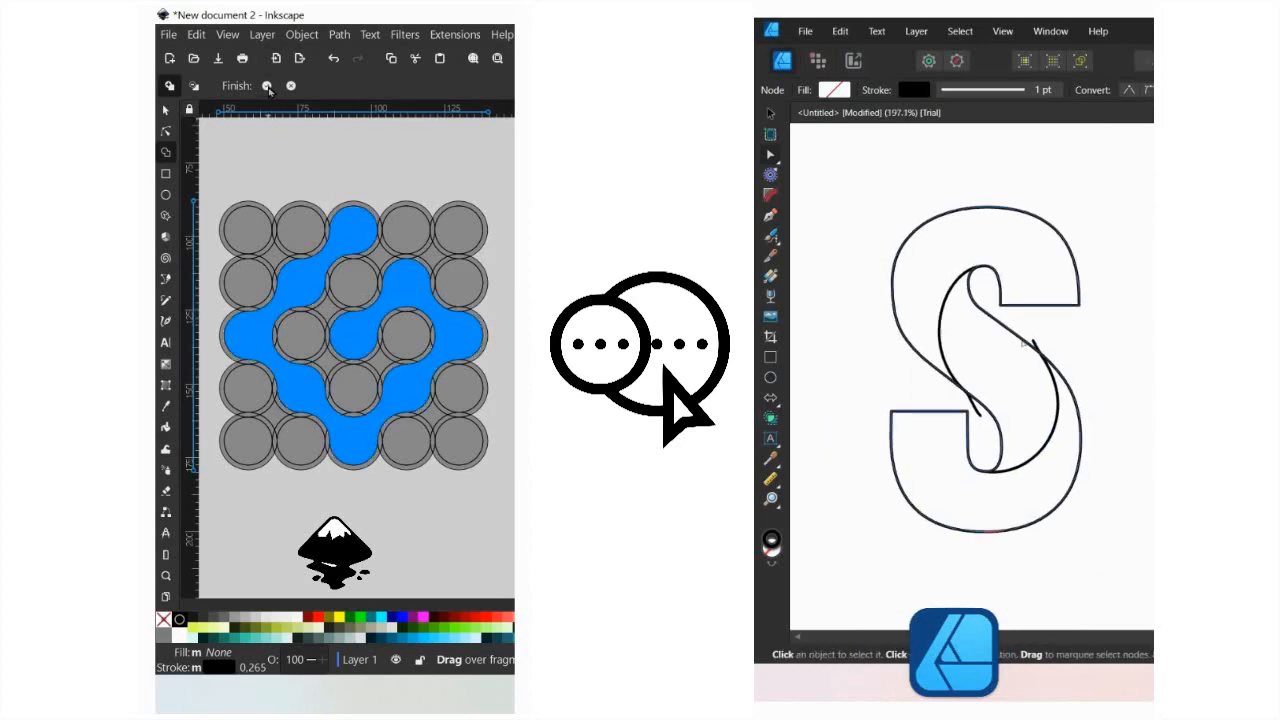
Apply the circle shape build, and select the S with both curves for Shape Builder
left_click(267, 87)
left_click(770, 114)
left_click_drag(822, 149, 1150, 594)
left_click(771, 418)
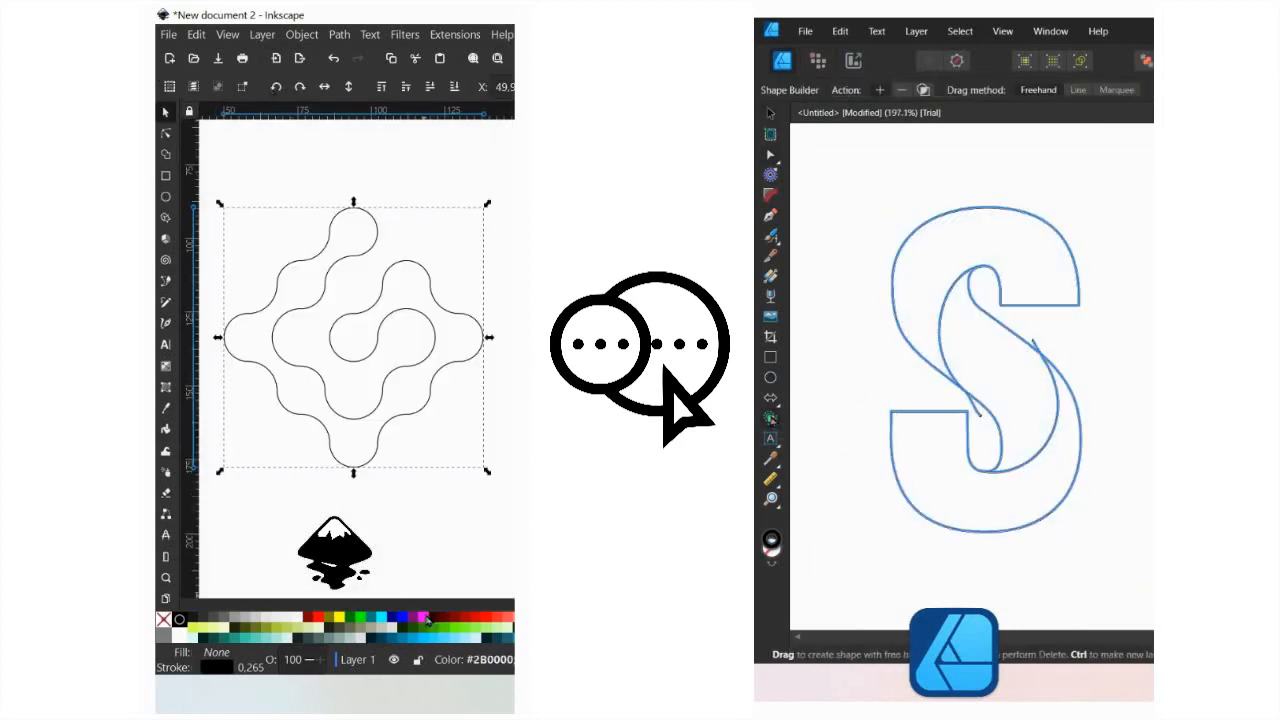
Fill the circle-path logo magenta, and create the separate S sections divided by the two curves
left_click(425, 618)
left_click(938, 262)
left_click(1005, 385)
left_click(937, 478)
left_click(770, 114)
Apply a bottom-to-top linear gradient to the magenta logo, and remove the outlines from the S pieces
left_click(166, 366)
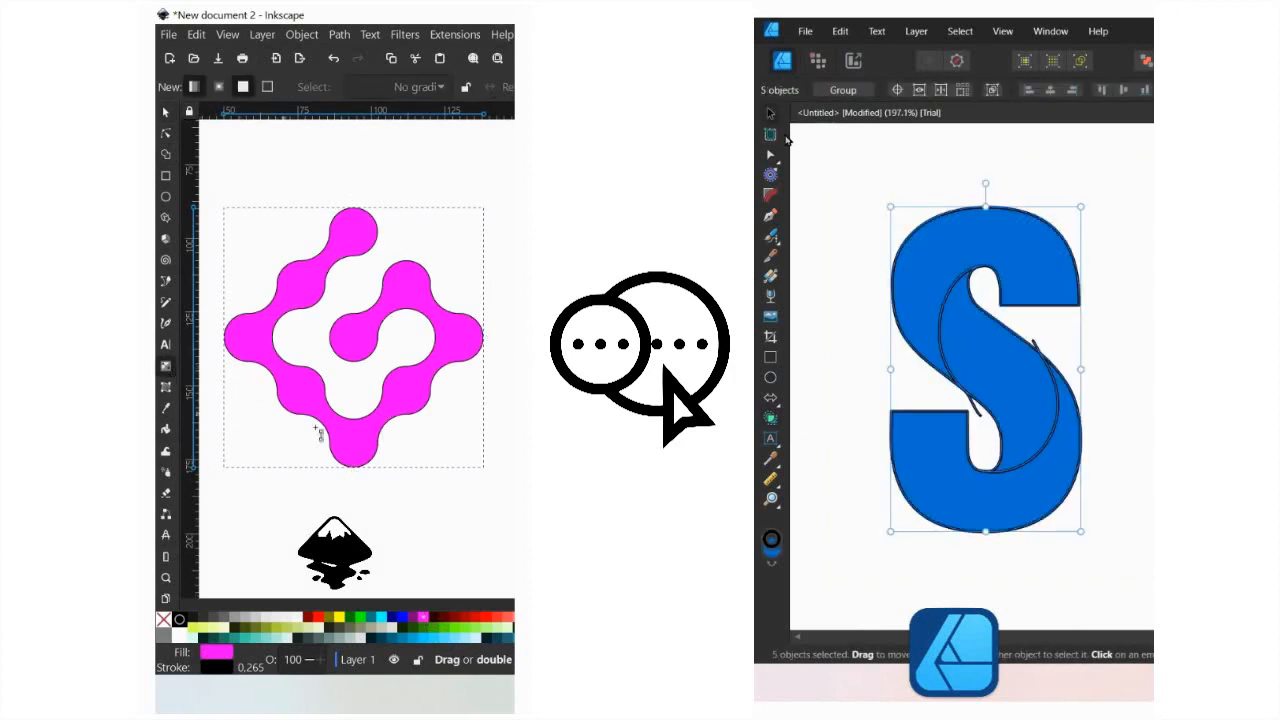
left_click(771, 563)
left_click_drag(351, 452, 355, 217)
left_click(1106, 199)
left_click(954, 292)
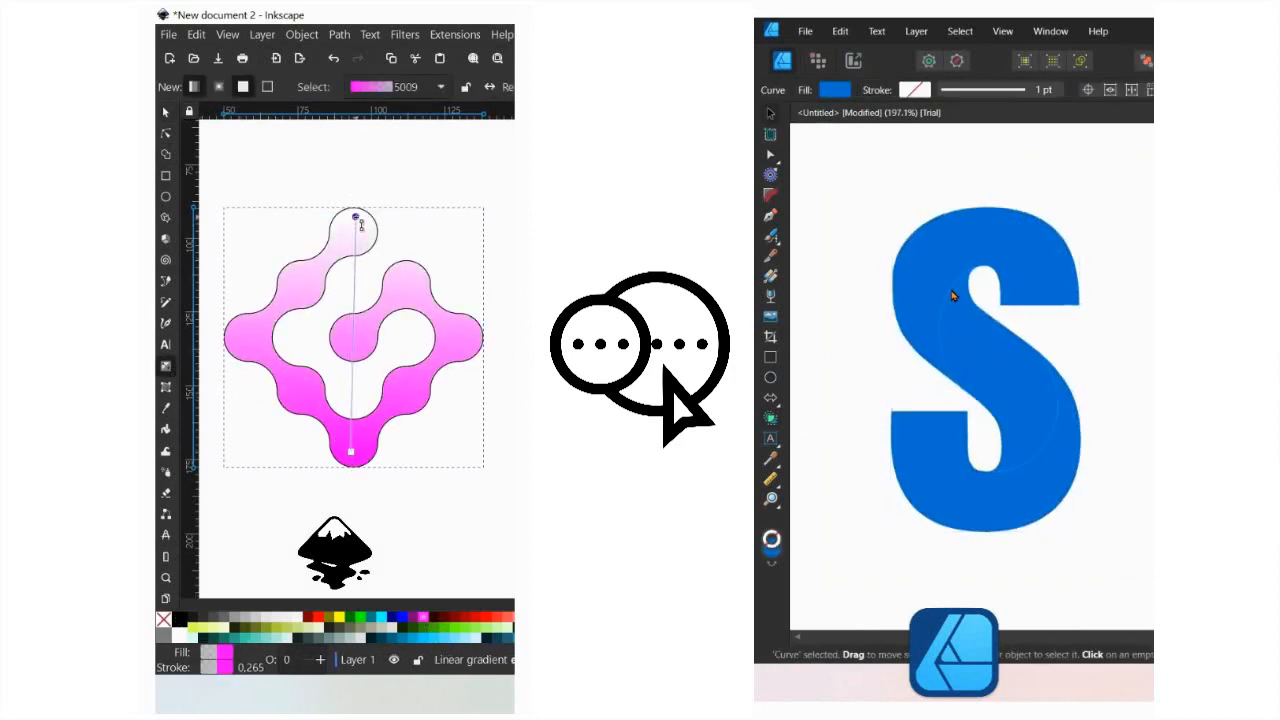
Fill the upper piece of the S with orange-red, and set the circle logo gradient's top stop to cyan
left_click_drag(954, 292, 912, 300)
double_click(771, 548)
left_click(865, 188)
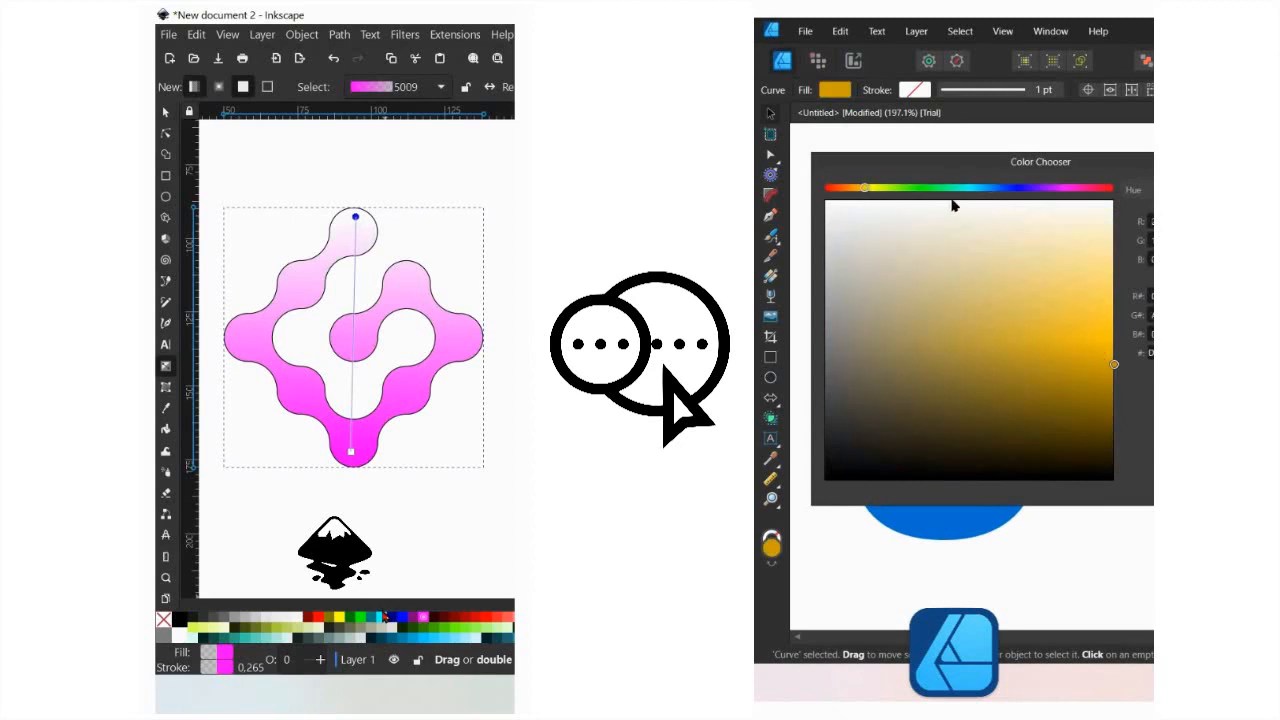
left_click(841, 188)
left_click(383, 617)
left_click(1225, 487)
Fill the lower piece of the S with yellow, and try to remove the outline from the circle logo
left_click(981, 508)
double_click(771, 548)
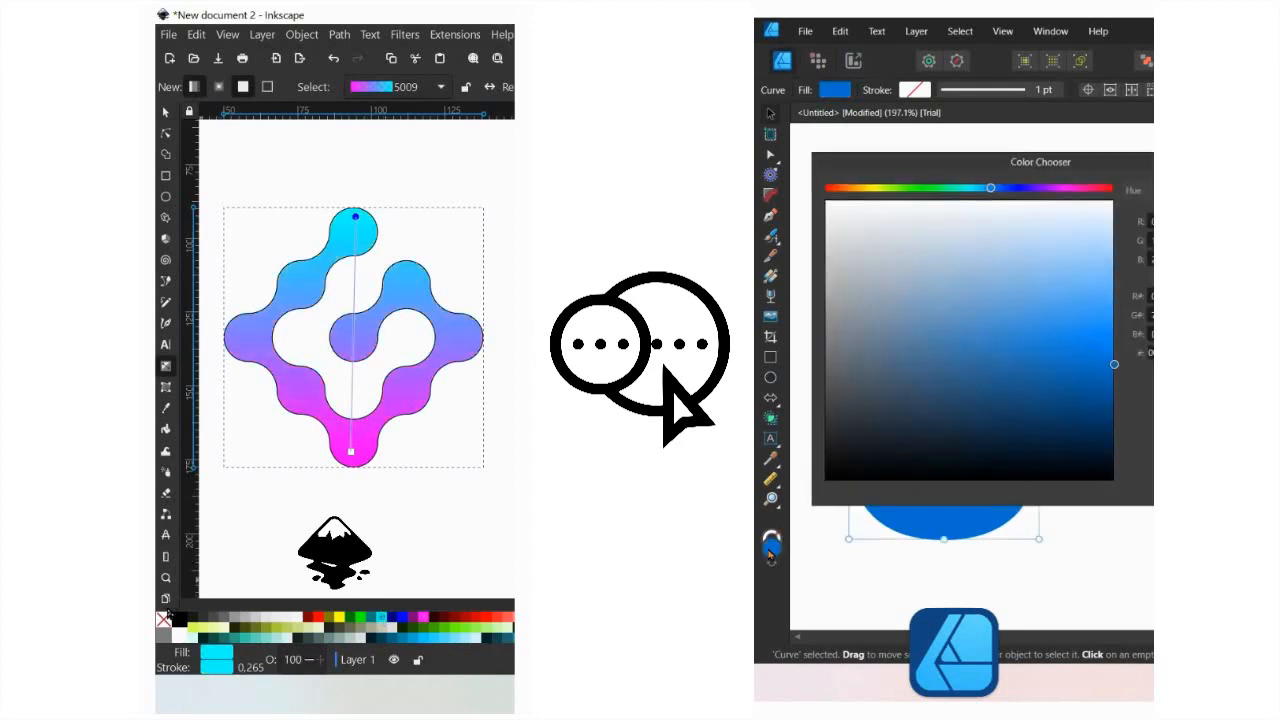
right_click(165, 620)
left_click(865, 188)
left_click(196, 556)
left_click(1225, 487)
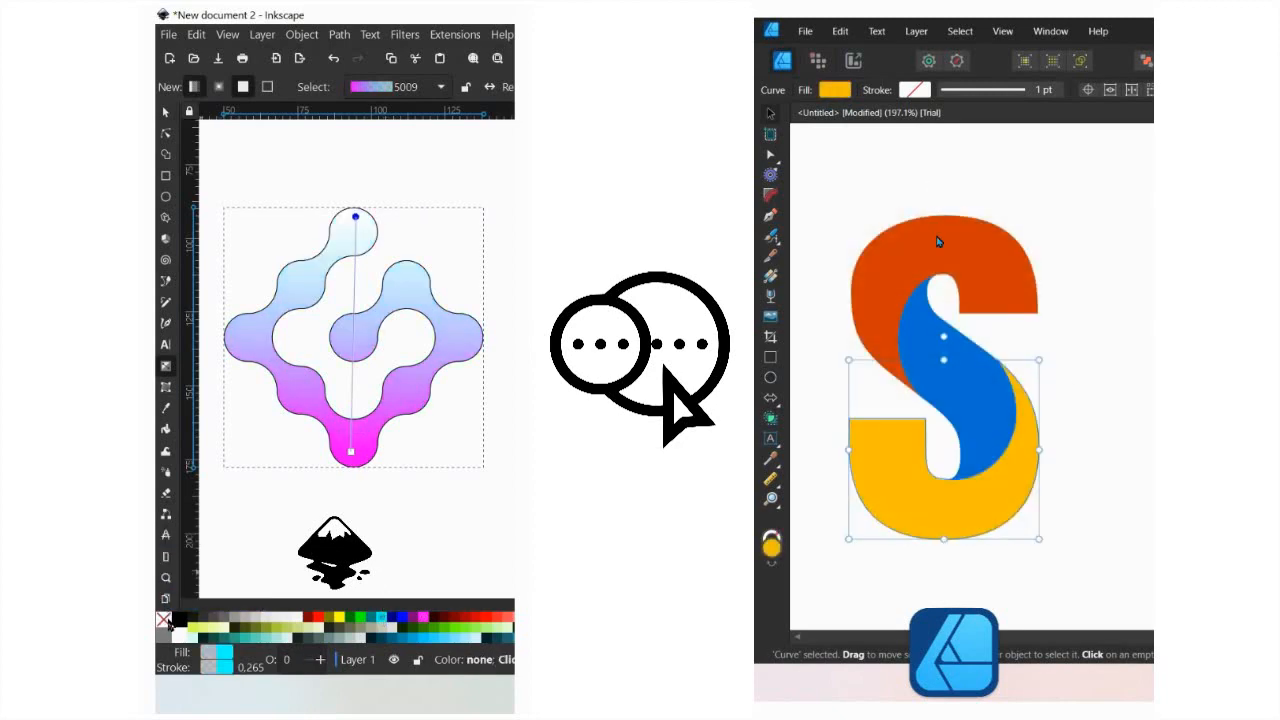
Apply a diagonal linear gradient with an orange upper stop to the S's upper piece, and undo the circle logo's last colour removal
left_click(938, 241)
left_click(772, 283)
left_click_drag(873, 348, 975, 236)
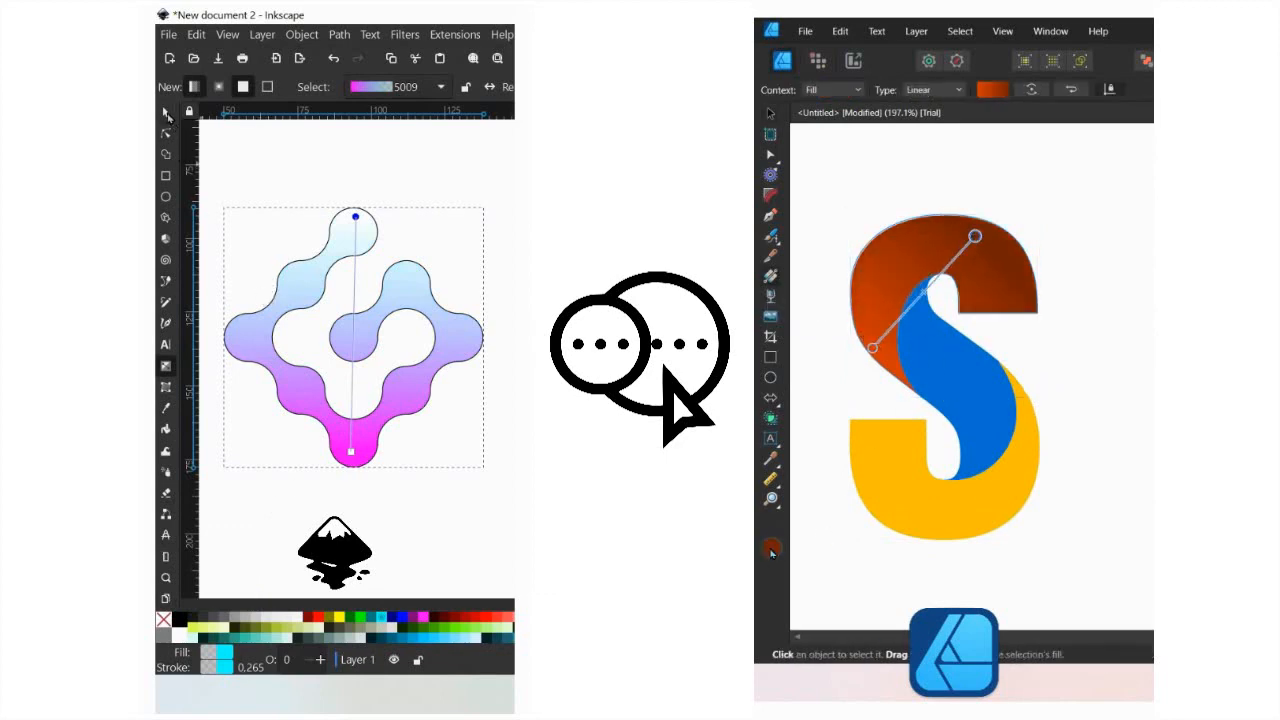
double_click(771, 549)
left_click(167, 115)
left_click(859, 188)
key("ctrl+z")
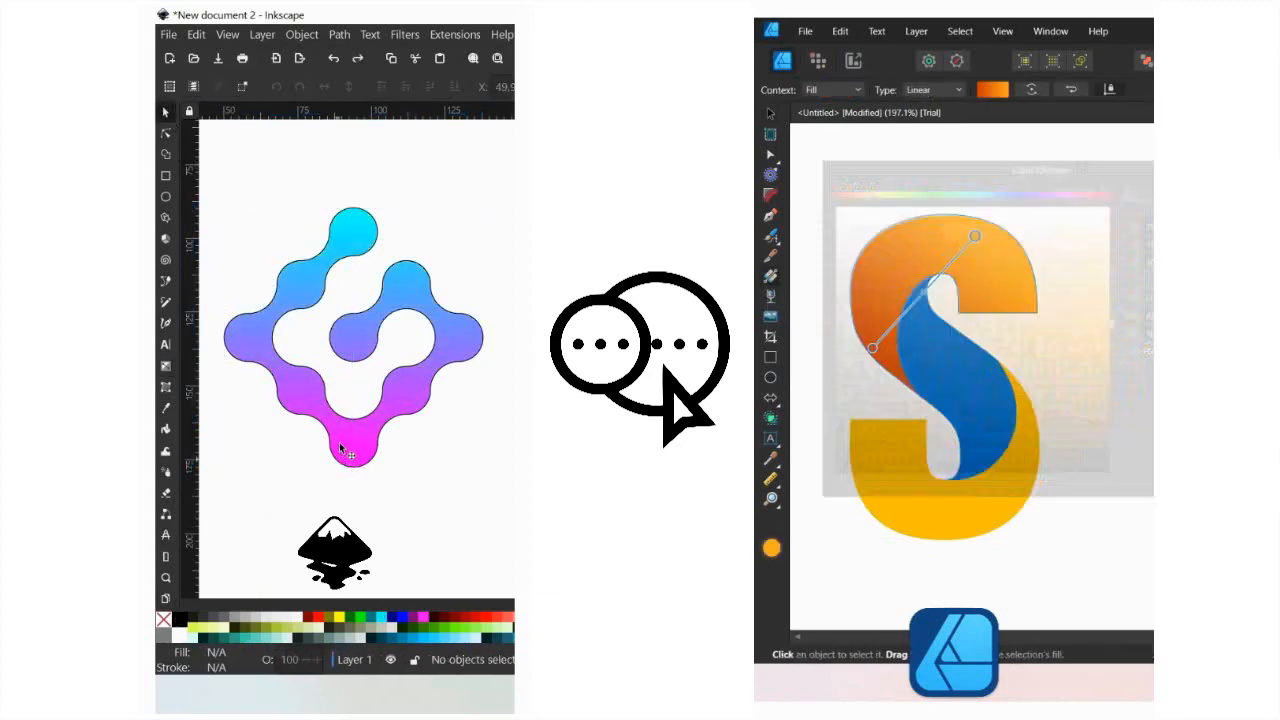